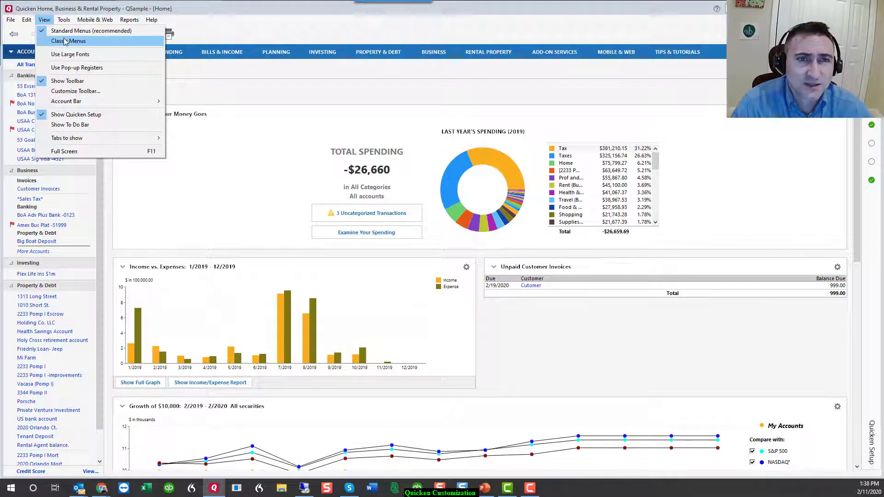
Switch the menu bar to Classic Menus, then back to Standard Menus (recommended)
left_click(43, 21)
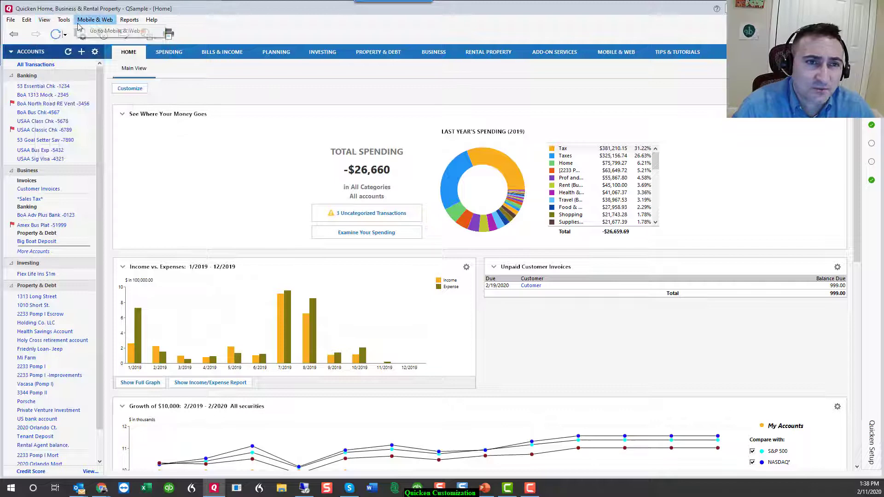
left_click(42, 20)
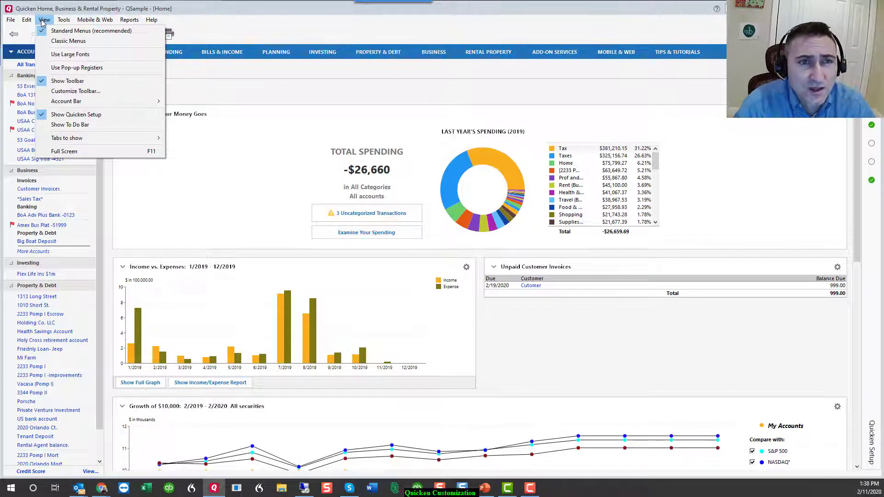
left_click(64, 41)
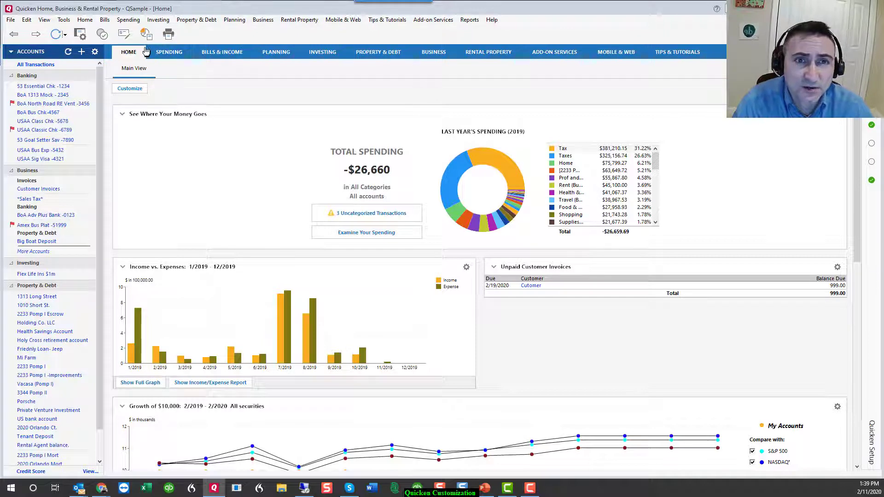
left_click(45, 20)
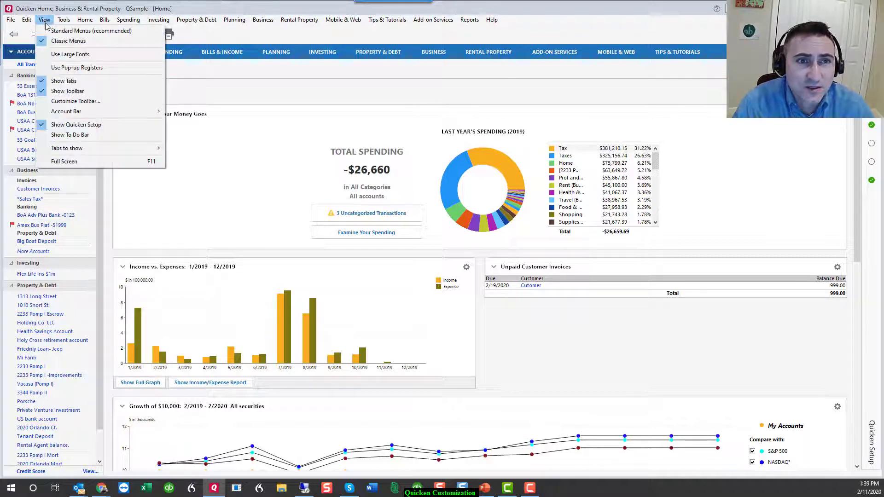
left_click(69, 31)
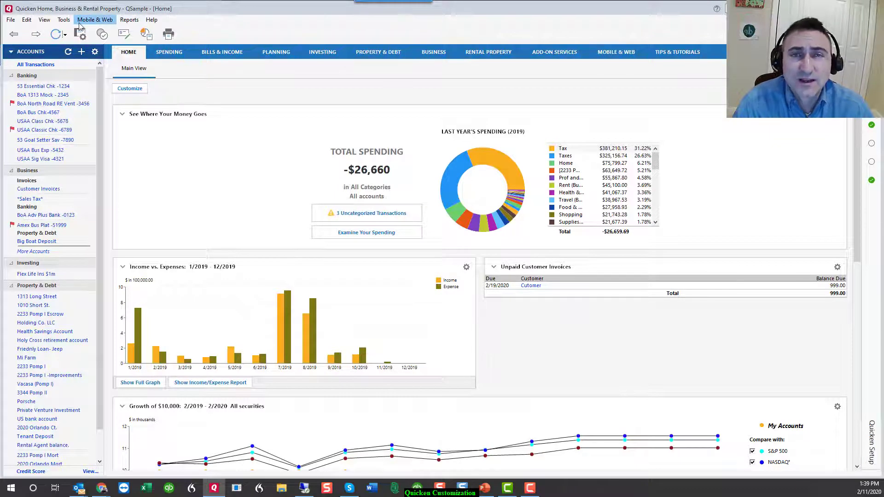
Turn on Use Large Fonts and open the USAA Class Chk register from the Spending tab
left_click(43, 21)
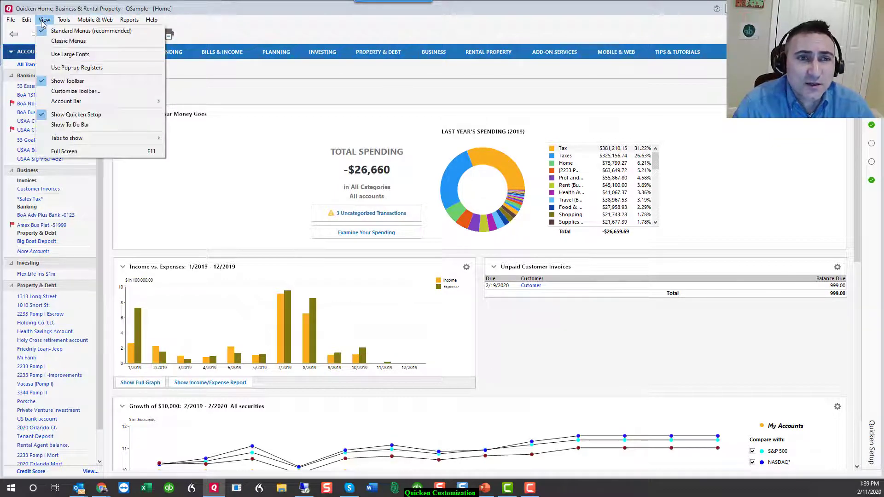
left_click(72, 55)
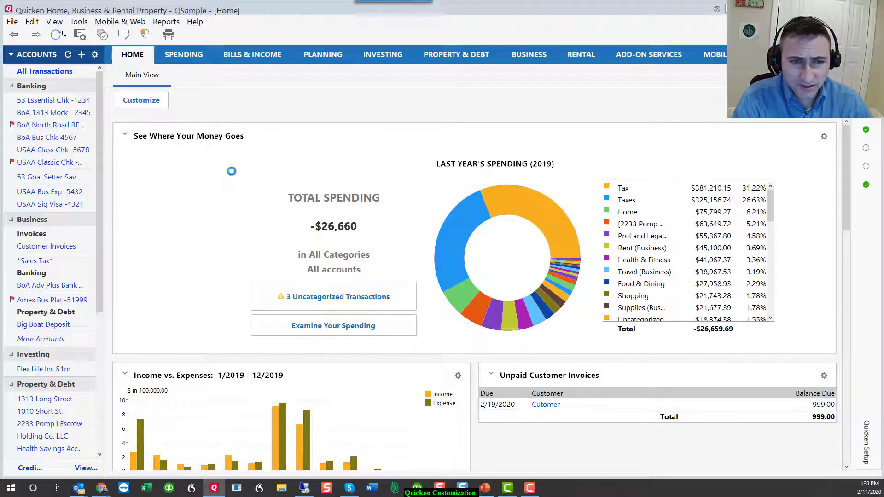
left_click(184, 55)
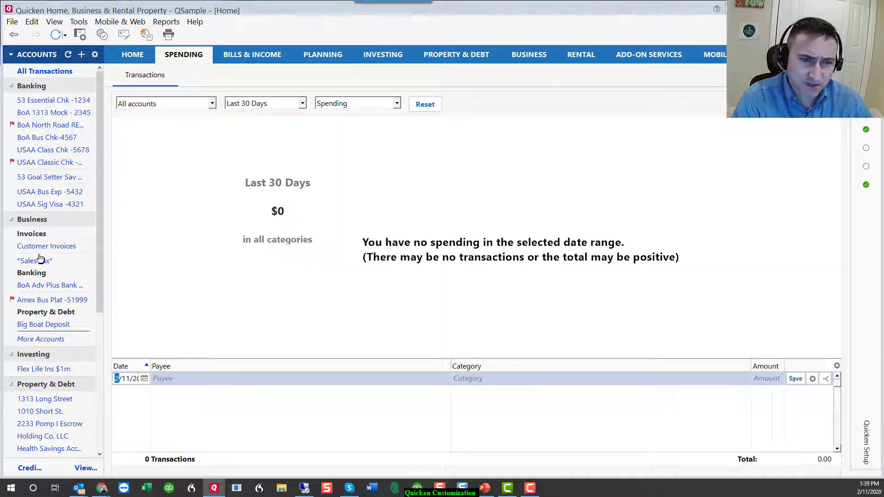
left_click(42, 150)
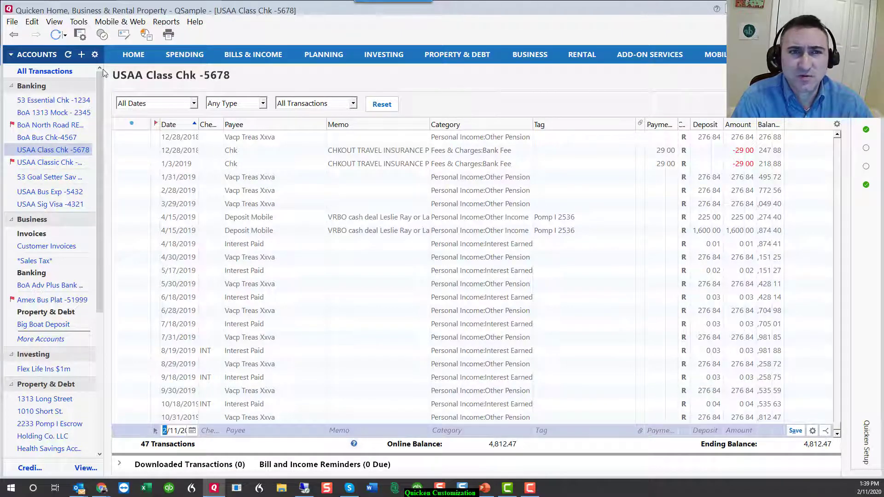
Turn Use Large Fonts back off
left_click(54, 23)
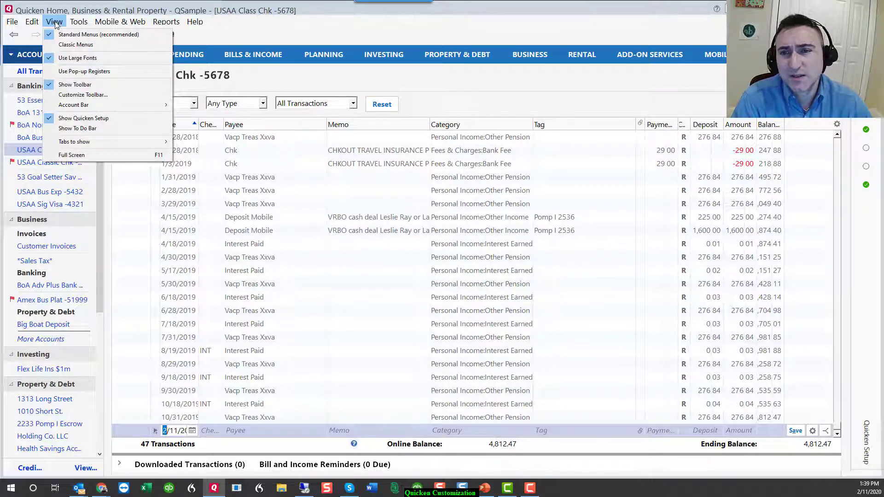
left_click(76, 58)
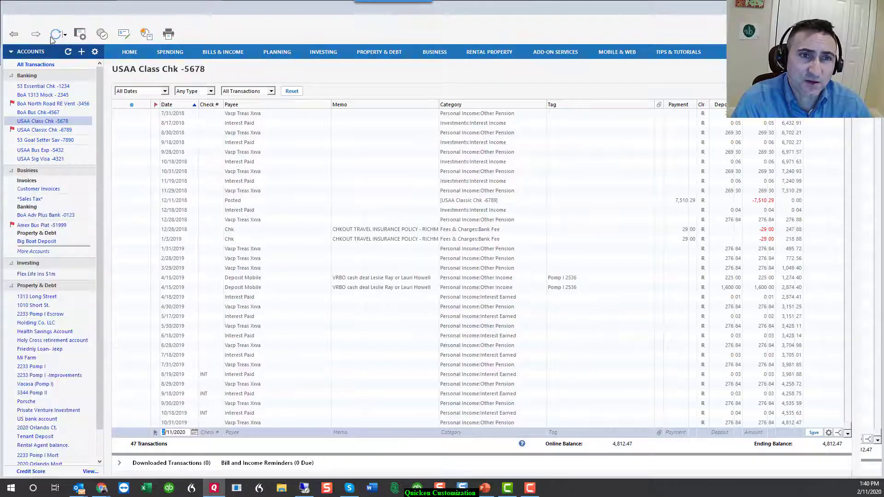
left_click(45, 20)
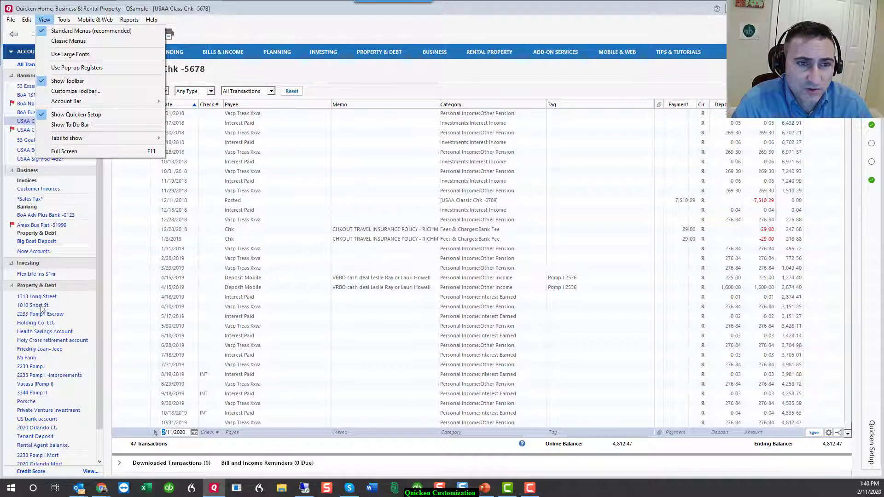
Open 53 Goal Setter Sav, enable pop-up registers, then open 2233 Pomp I Escrow and Friednly Loan- Jeep
left_click(21, 142)
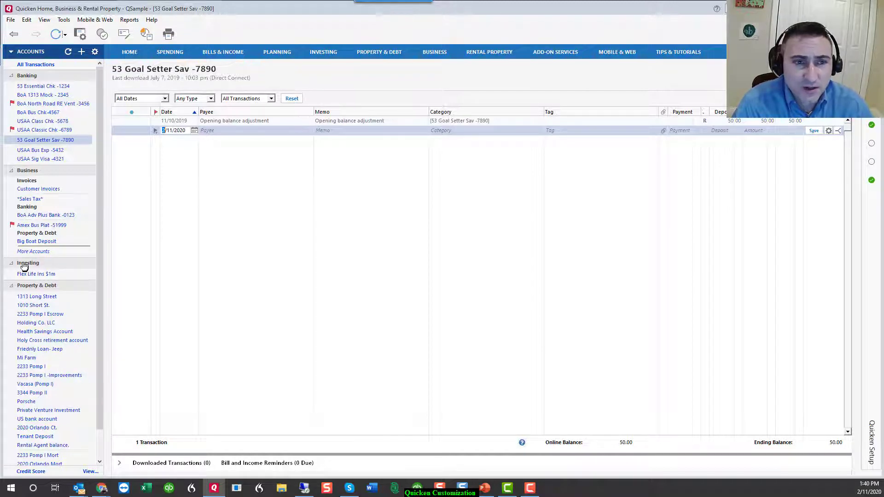
left_click(44, 20)
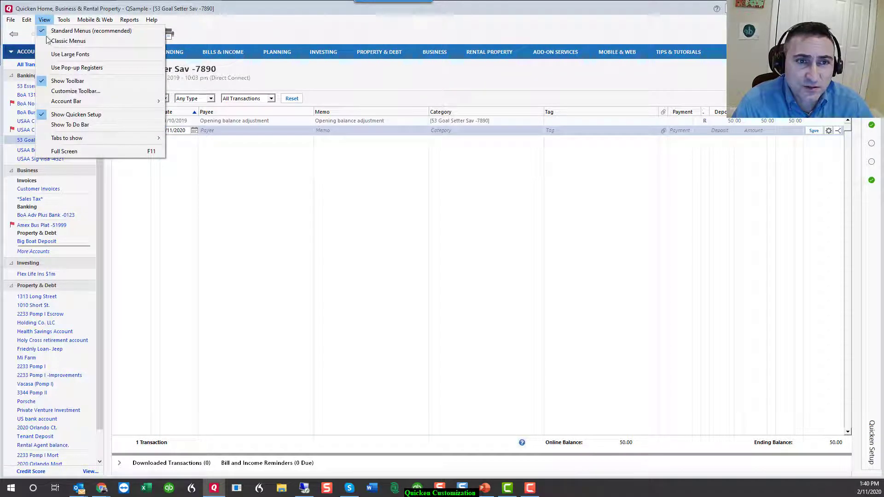
left_click(73, 67)
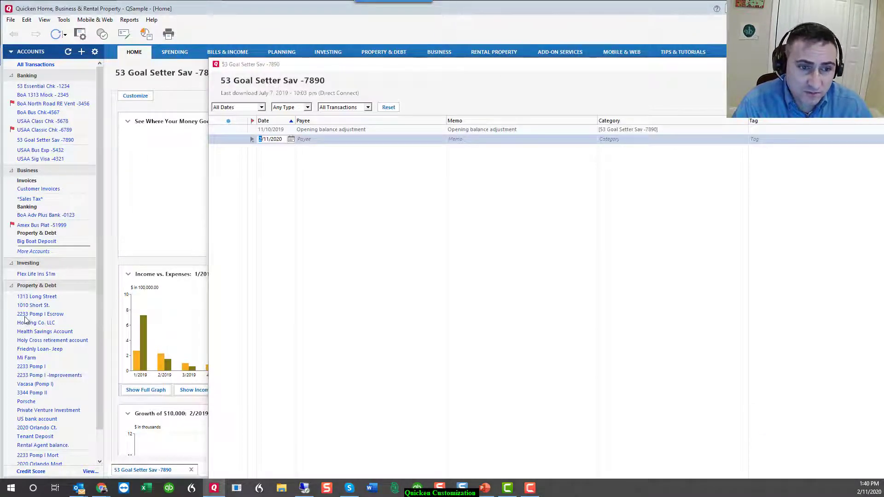
left_click(25, 316)
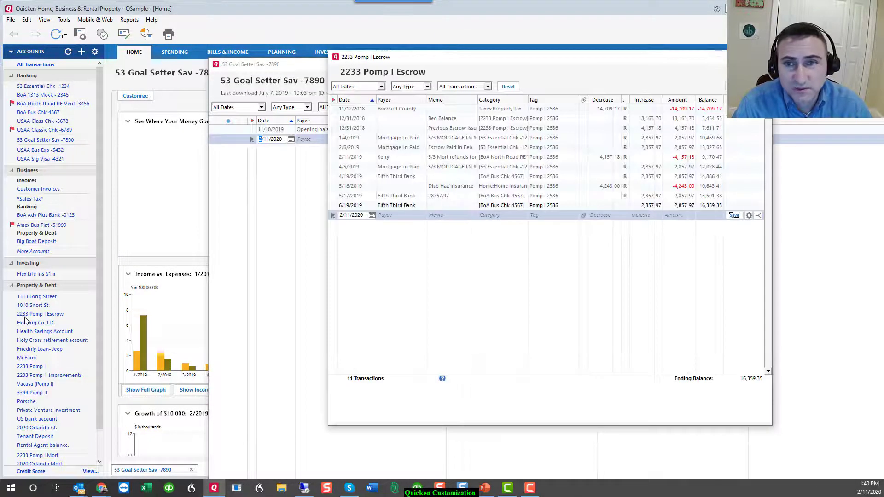
left_click(30, 351)
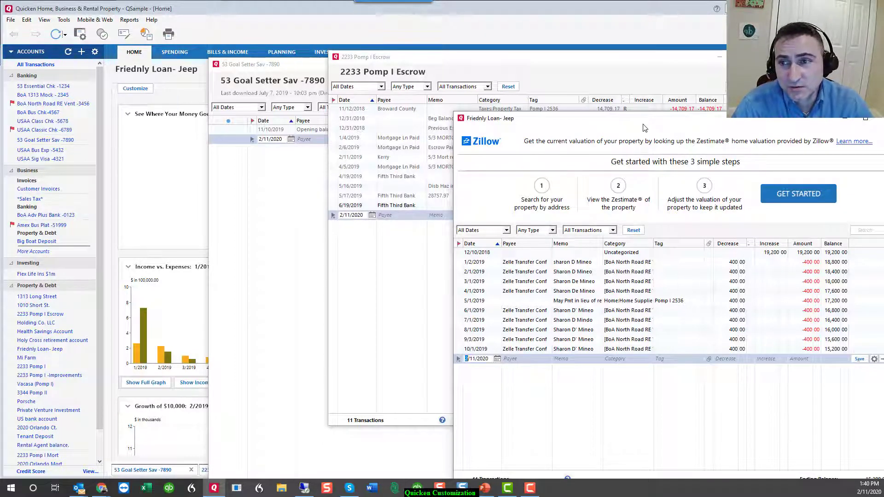
Move the Friednly Loan- Jeep window and make it wider and shorter, then turn off pop-up registers
left_click_drag(643, 128, 485, 83)
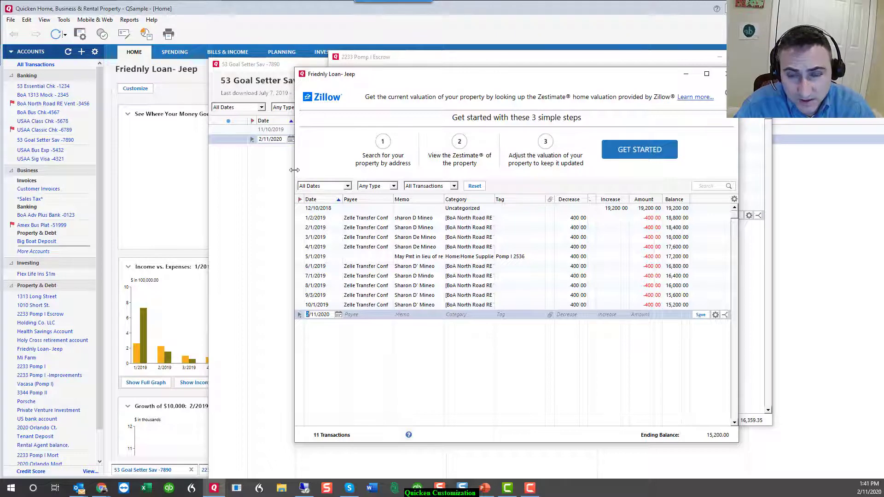
left_click_drag(294, 170, 136, 176)
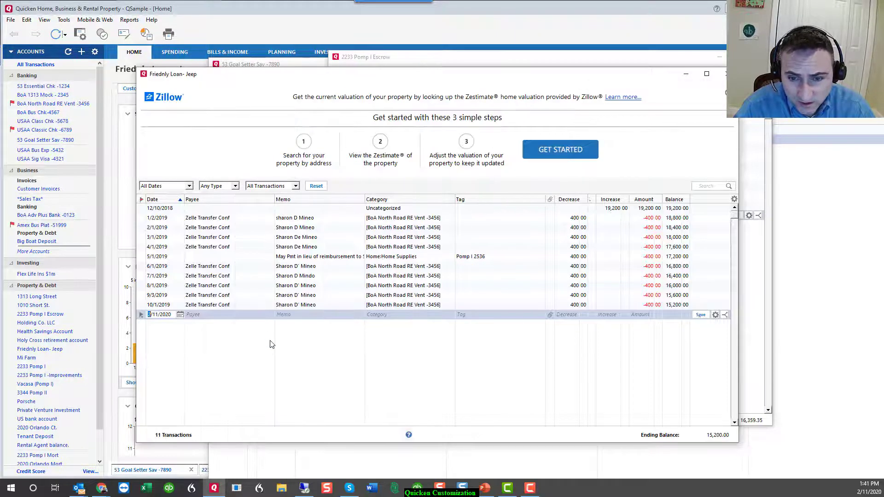
left_click_drag(301, 443, 300, 274)
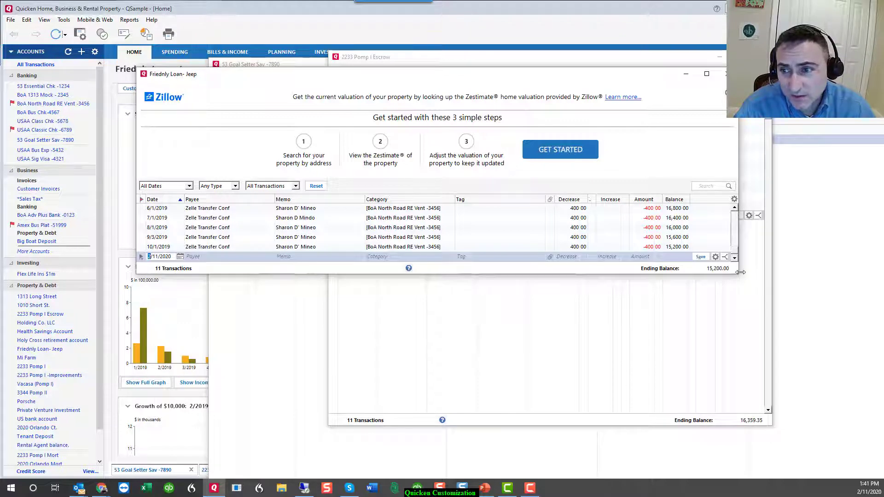
left_click_drag(741, 272, 858, 272)
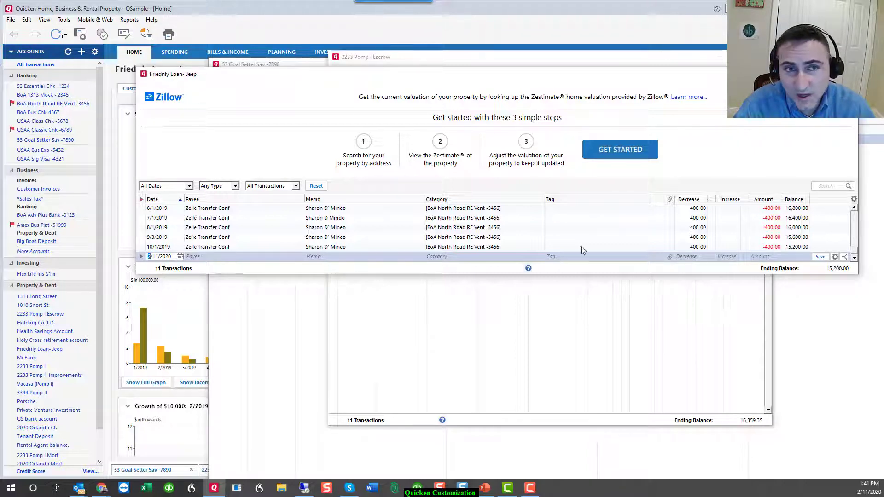
left_click(48, 20)
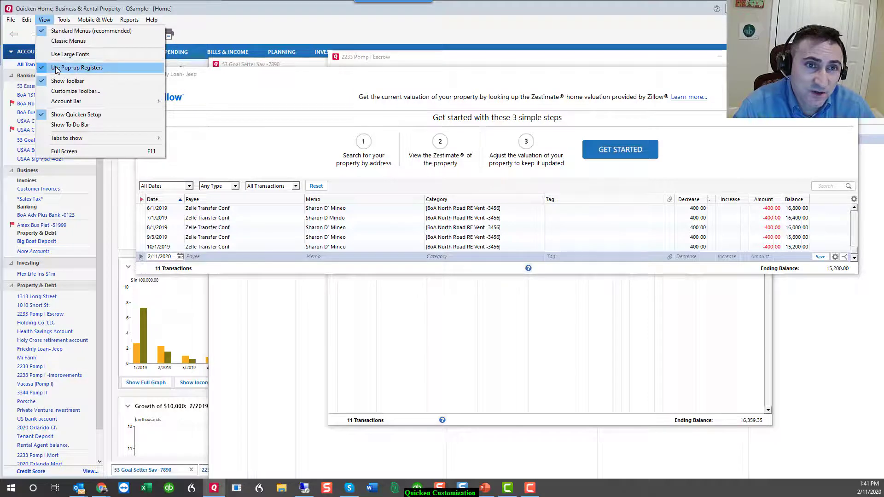
left_click(57, 68)
Hide and re-show the toolbar, then open the Category List (Ctrl+Shift+C) and centre it on screen
left_click(45, 20)
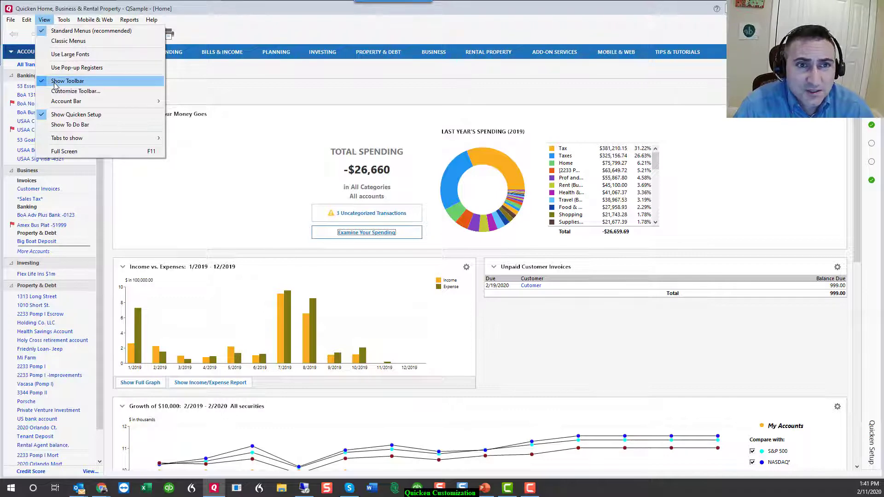
left_click(54, 81)
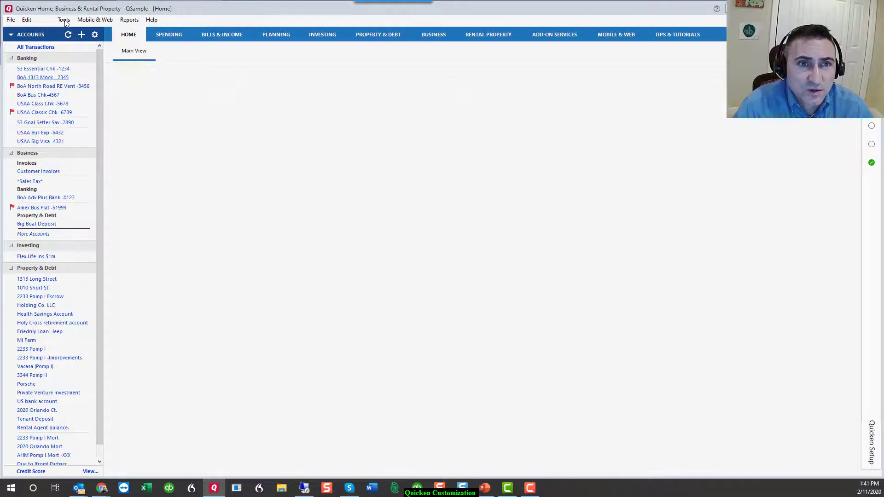
left_click(64, 21)
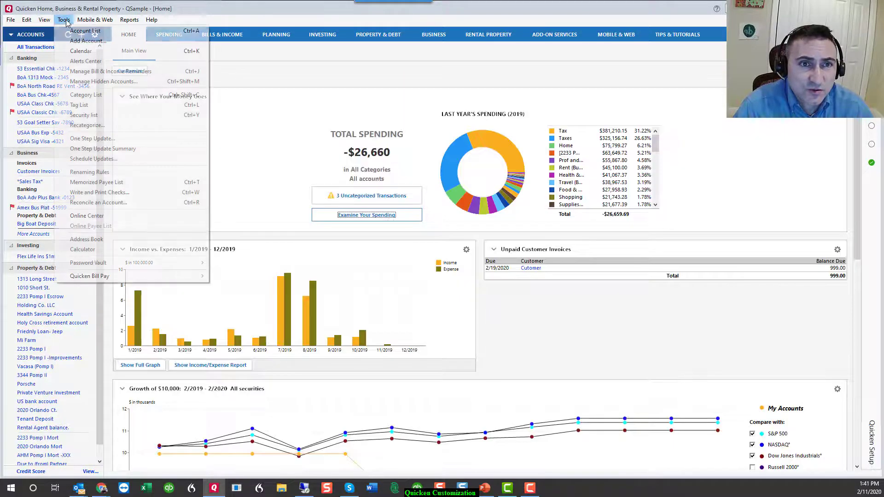
mouse_move(44, 20)
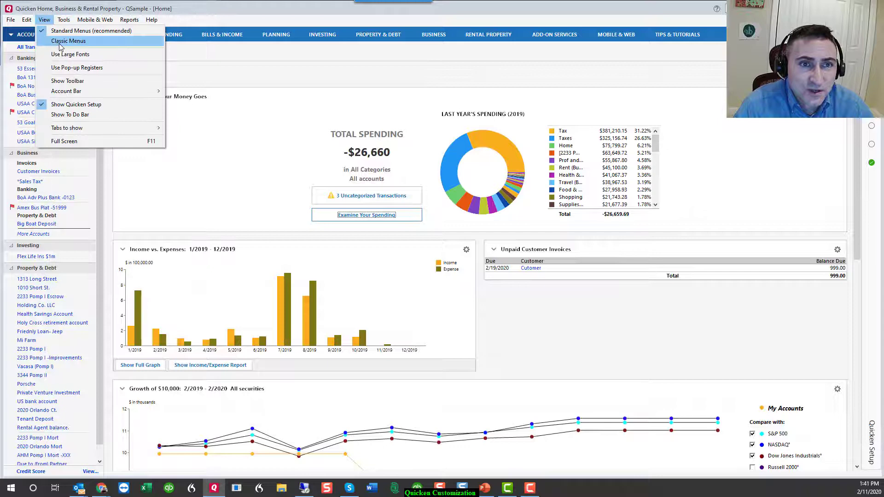
left_click(67, 81)
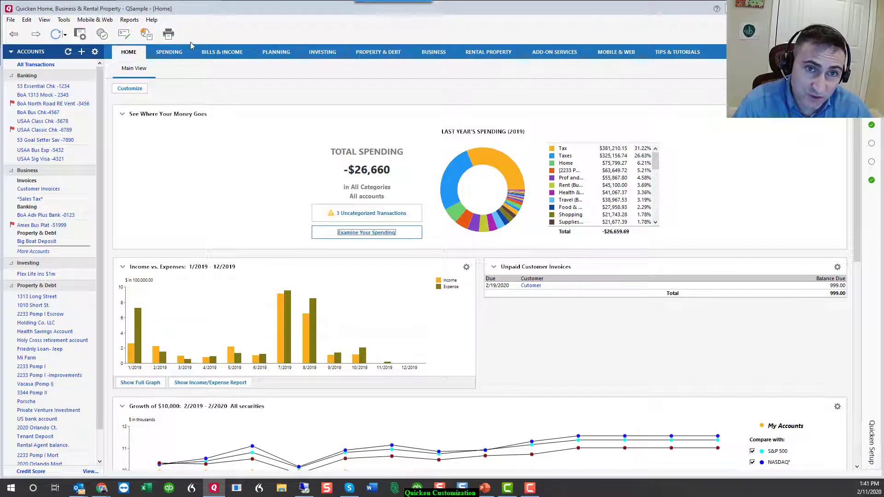
key("ctrl+shift+c")
left_click_drag(376, 92, 321, 73)
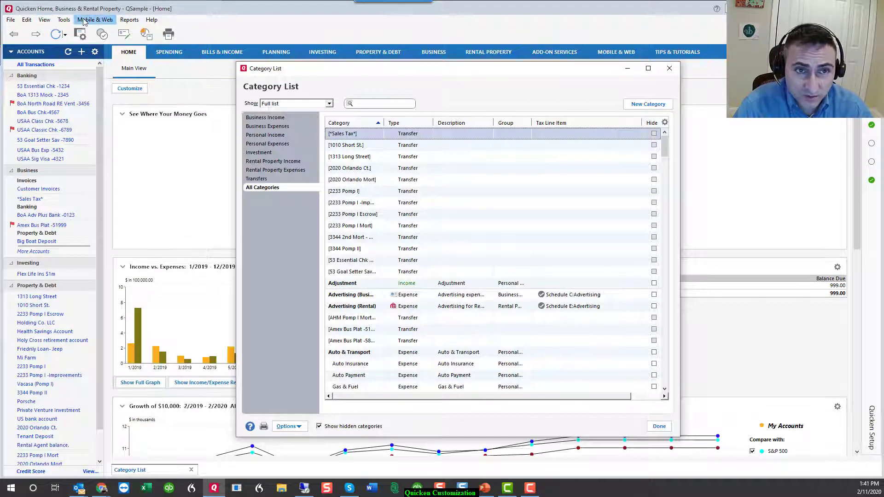
Browse the Tools and Help menus, then open Write Checks for the 53 Essential checking account
left_click(64, 19)
mouse_move(129, 22)
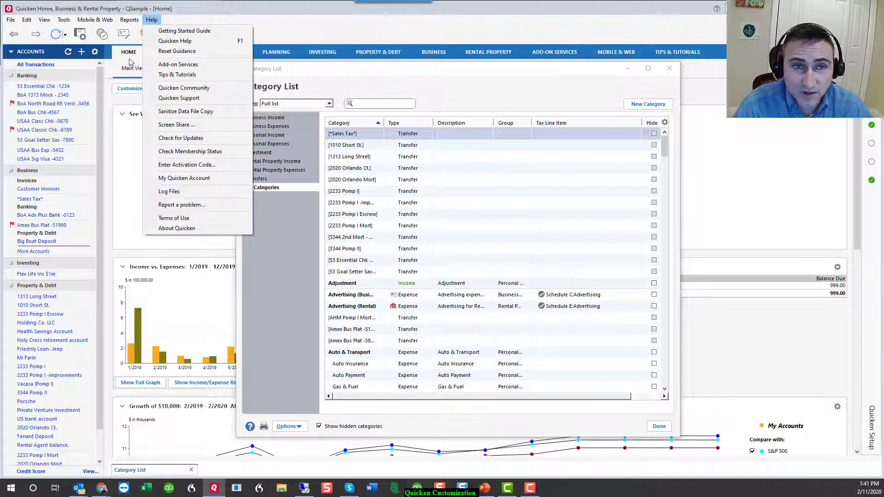
left_click(323, 35)
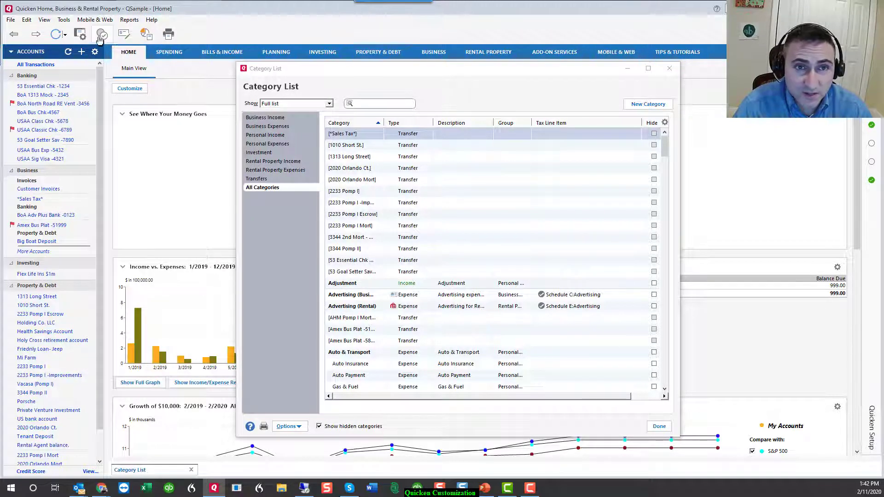
left_click(123, 35)
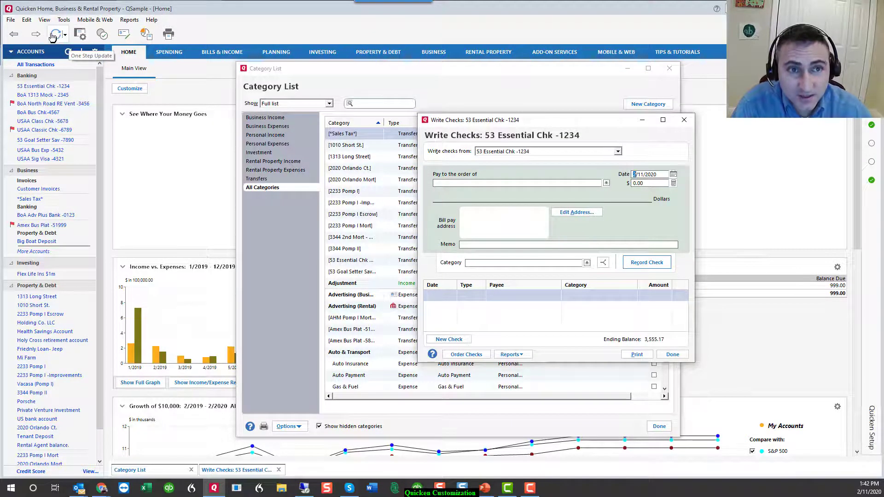
left_click(44, 20)
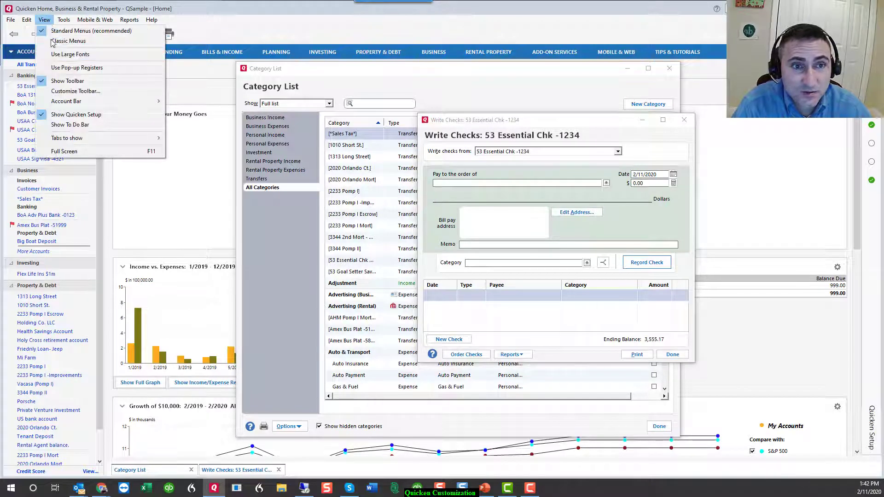
Open the Customize Toolbar dialog from the toolbar's right-click menu and move it aside
left_click(88, 91)
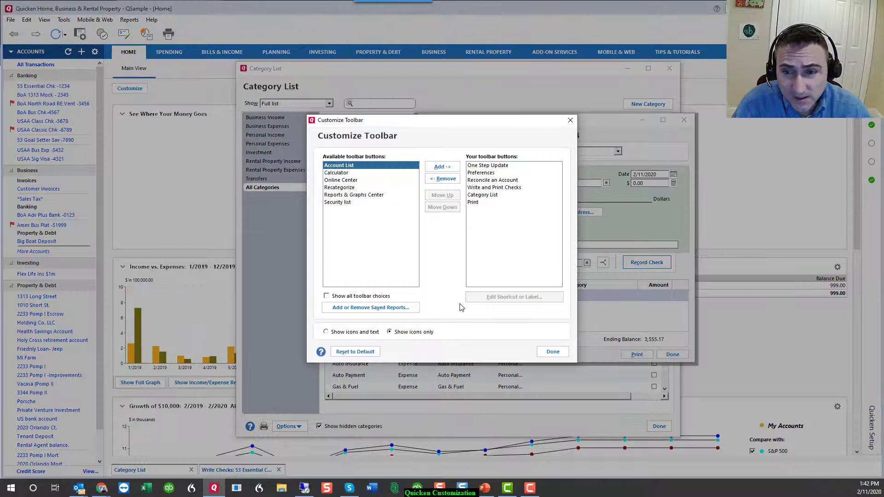
left_click(553, 352)
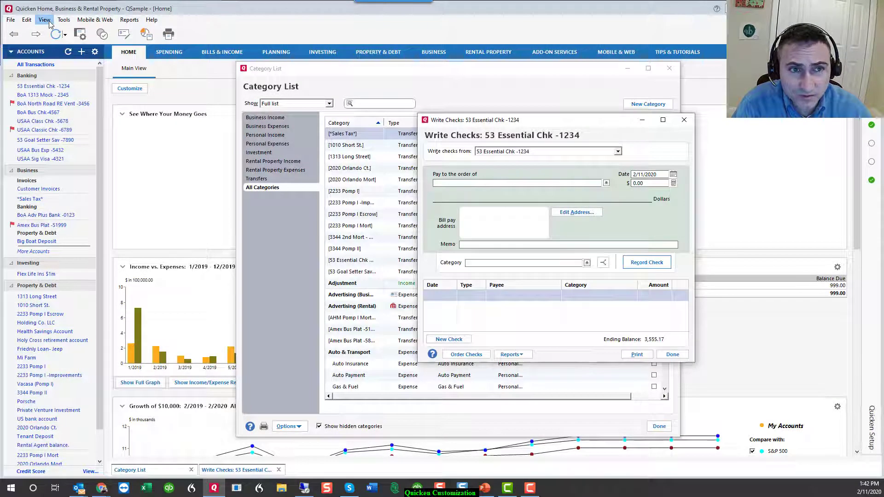
right_click(232, 39)
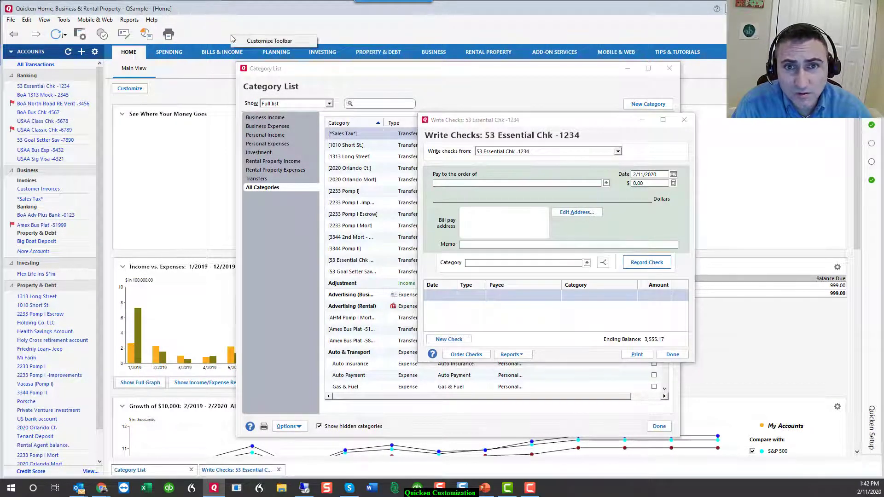
left_click(266, 41)
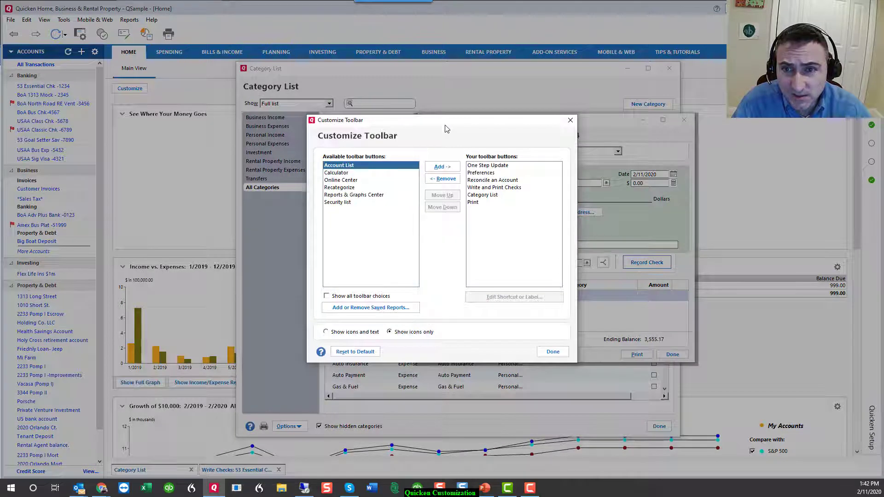
left_click_drag(446, 129, 319, 78)
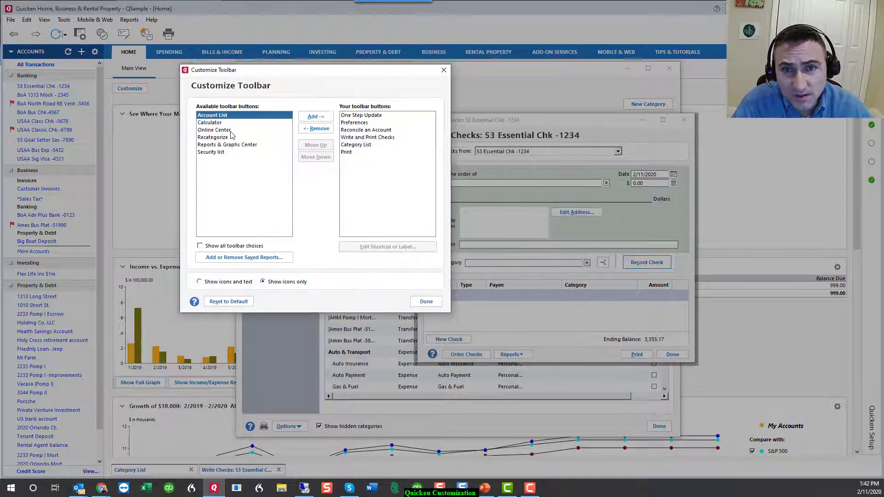
Add Calculator to the toolbar, show all toolbar choices, and choose icons with text labels
left_click(210, 122)
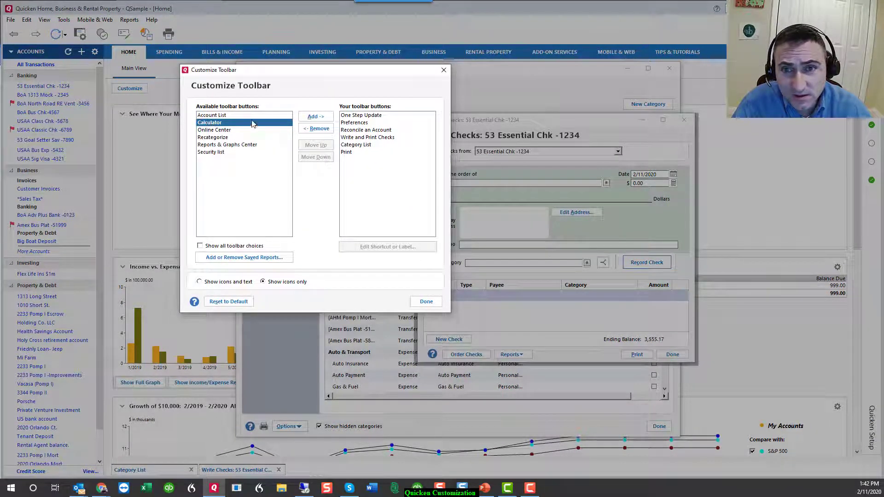
left_click(316, 117)
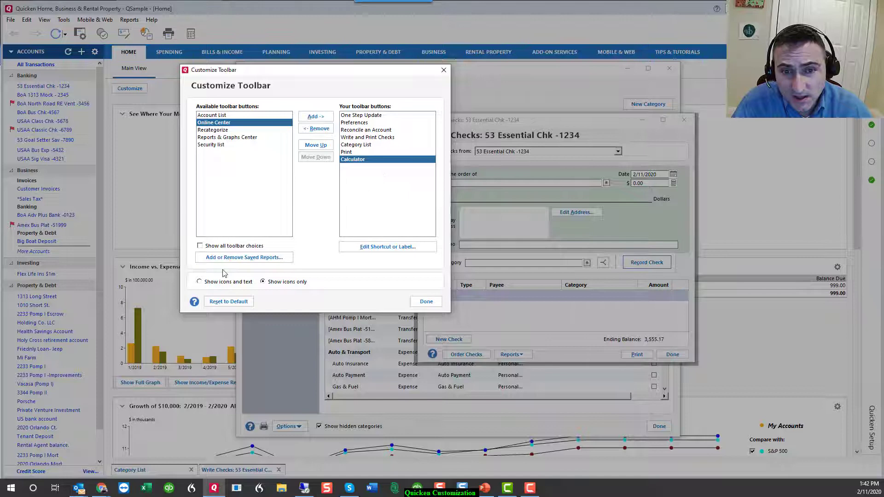
left_click(200, 247)
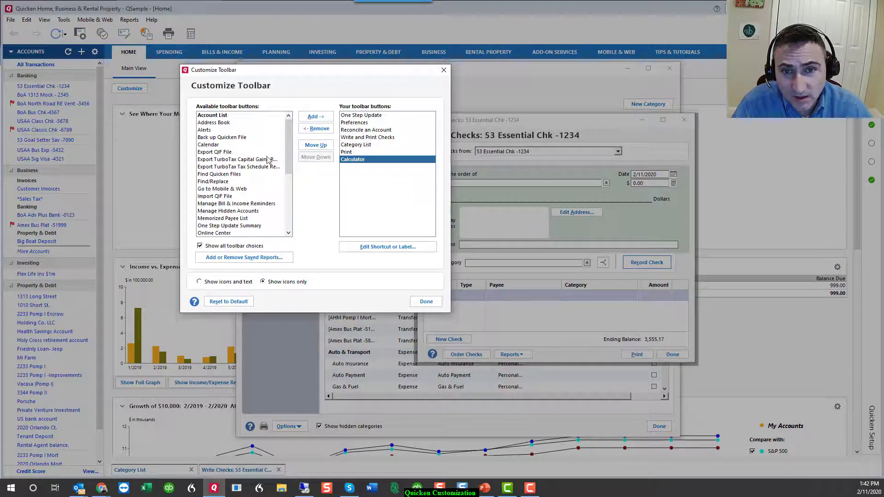
left_click_drag(289, 169, 297, 224)
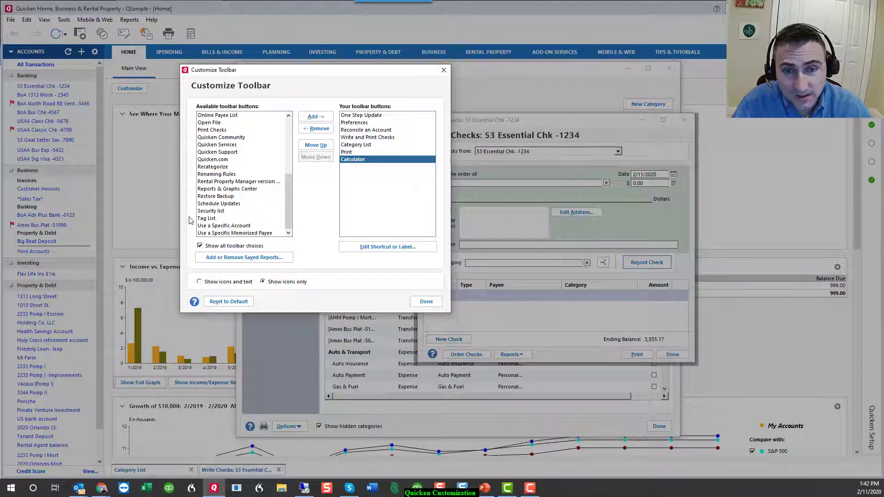
left_click(200, 282)
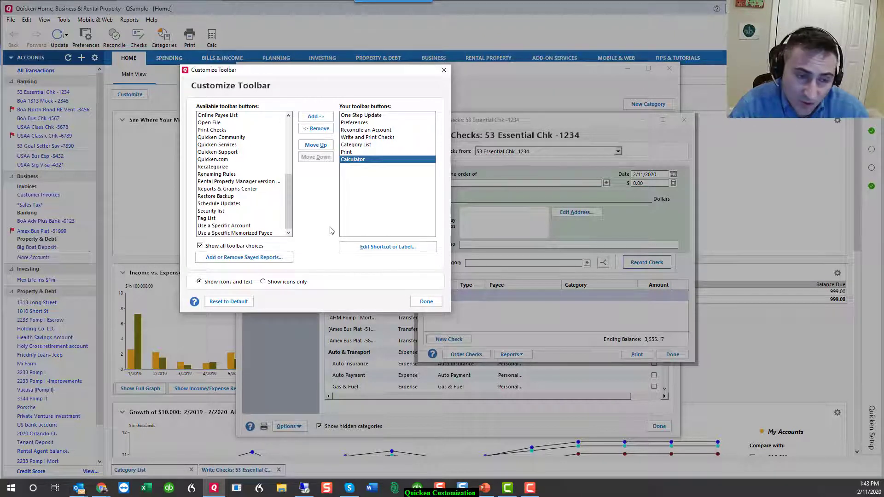
Finish the toolbar customisation, close Write Checks, and look over the Account Bar options
left_click(428, 304)
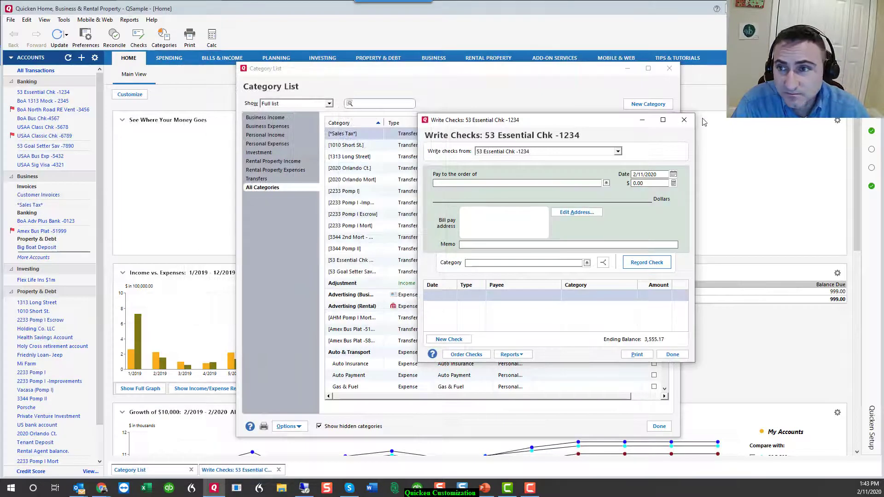
left_click(685, 120)
left_click(44, 19)
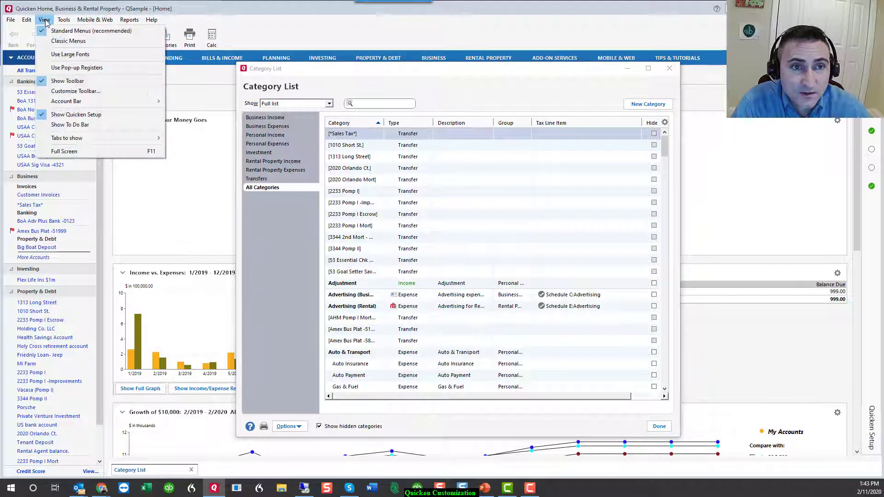
mouse_move(71, 103)
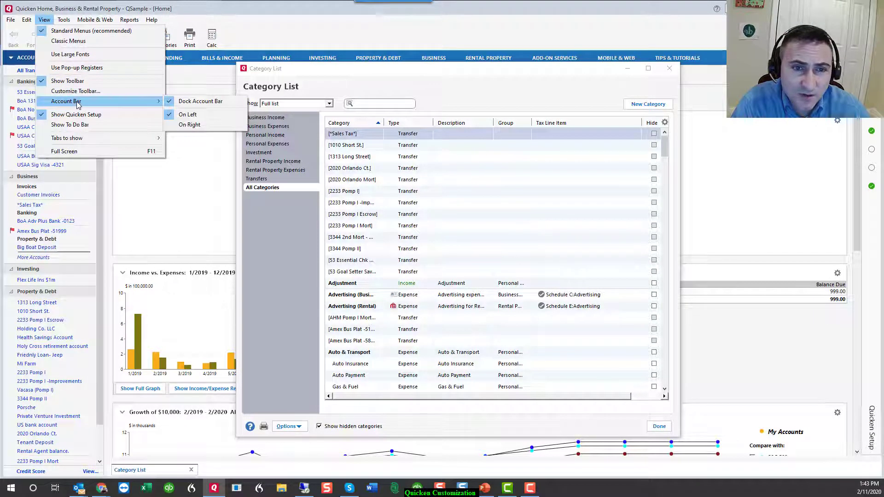
left_click(136, 184)
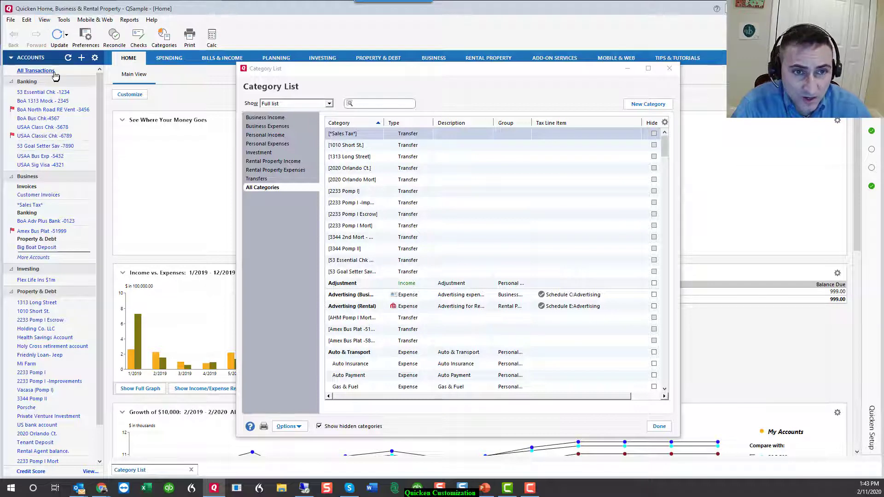
Move the account bar to the right side, then back to the left
left_click(44, 20)
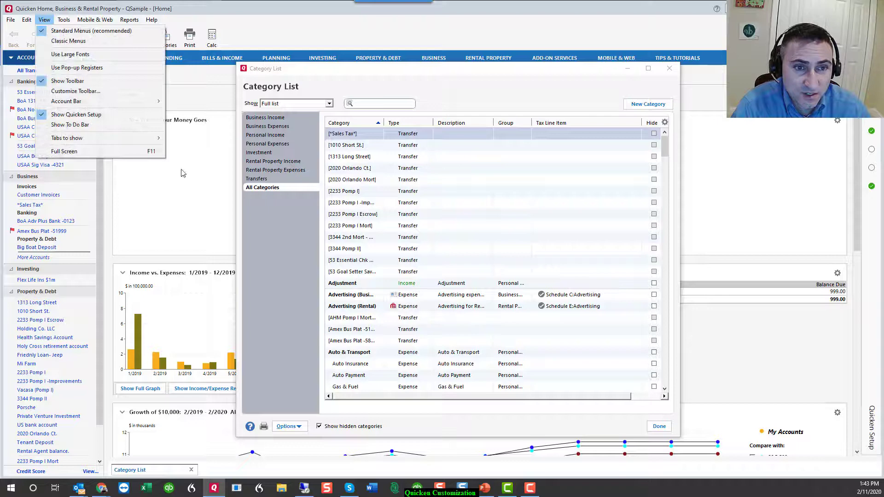
mouse_move(90, 101)
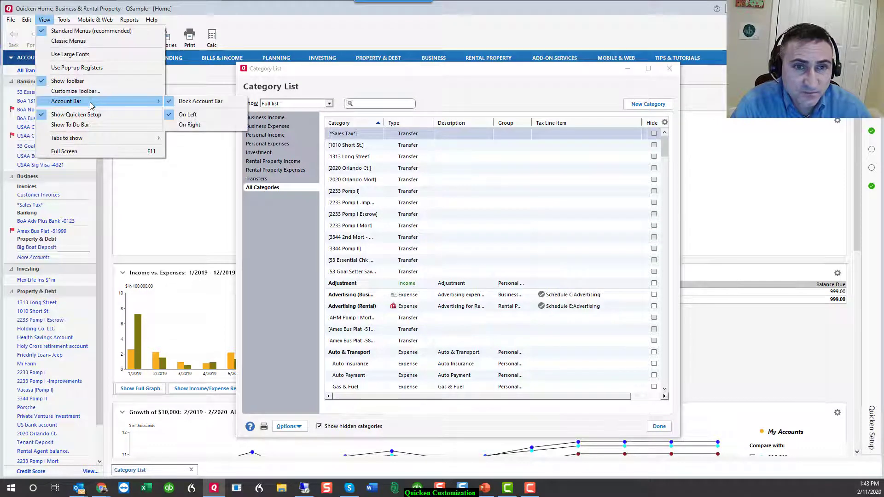
left_click(192, 125)
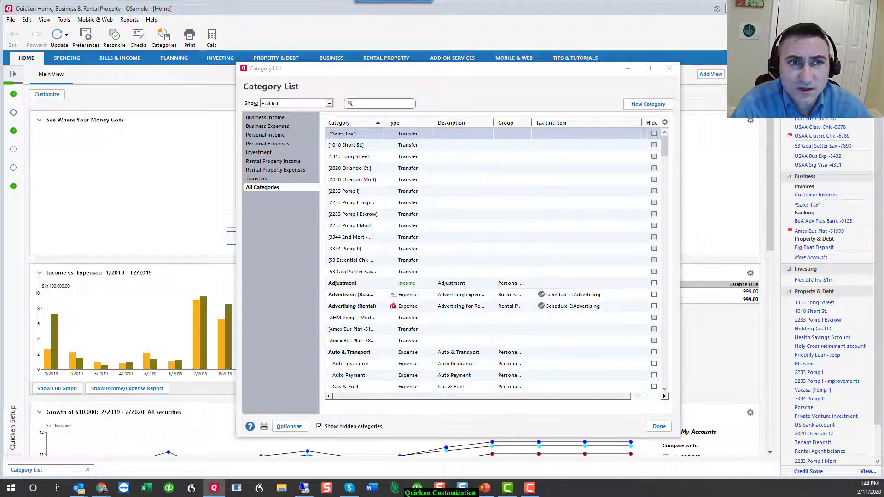
left_click(44, 20)
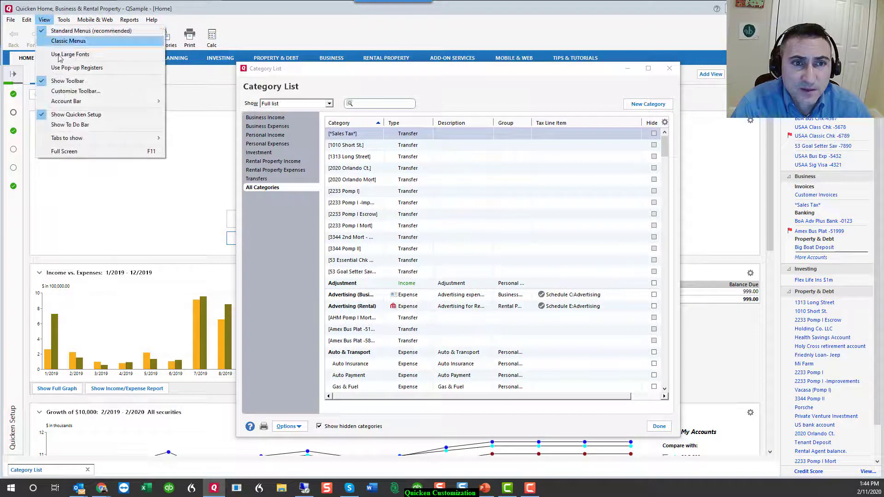
mouse_move(115, 102)
left_click(209, 118)
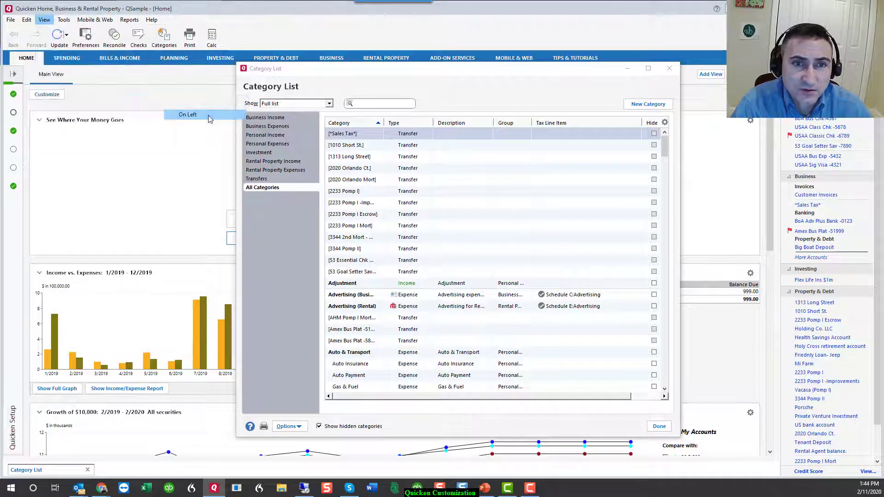
Undock the account bar from the side of the window
left_click(44, 19)
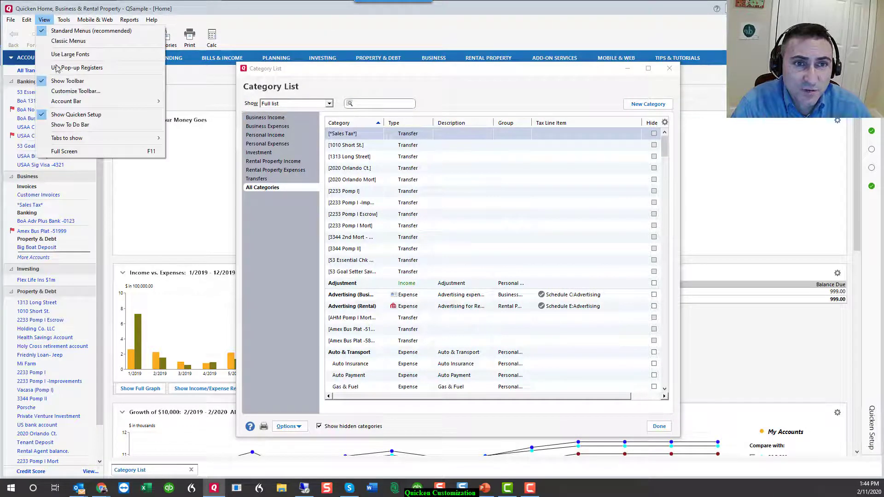
mouse_move(98, 102)
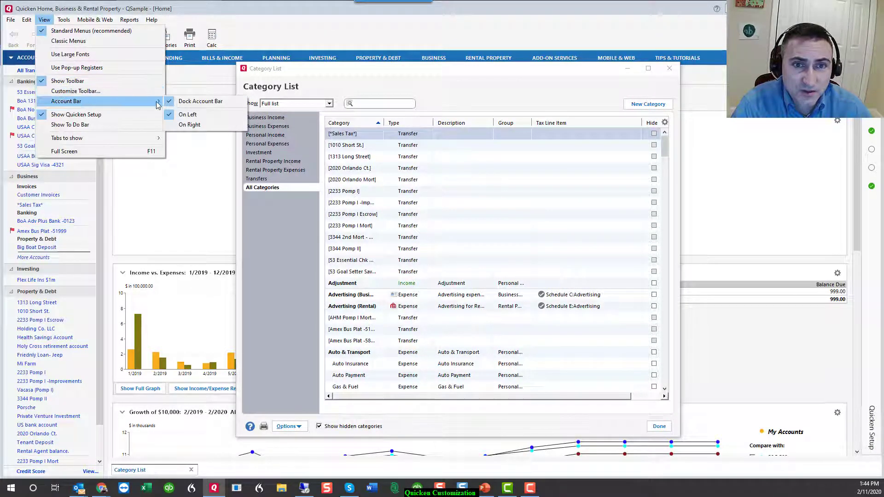
left_click(205, 102)
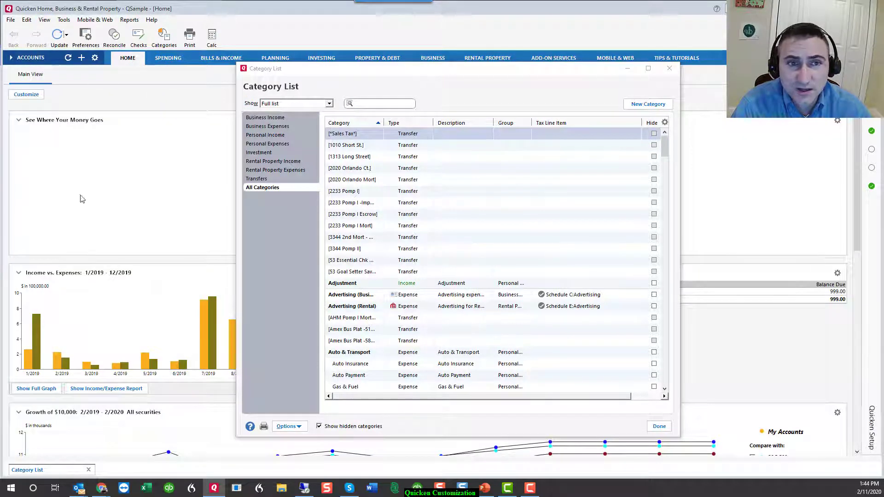
Minimize the Category List, open the 1010 Short St. register, and collapse the Accounts list
left_click(622, 70)
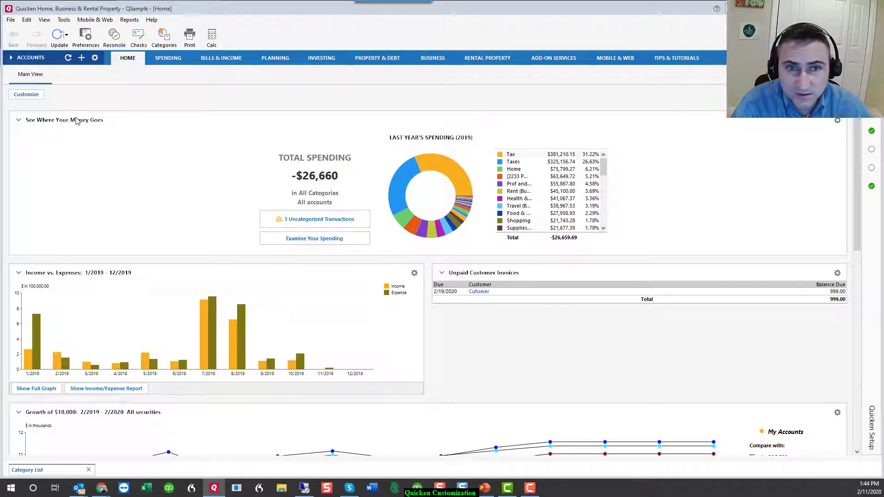
left_click(12, 61)
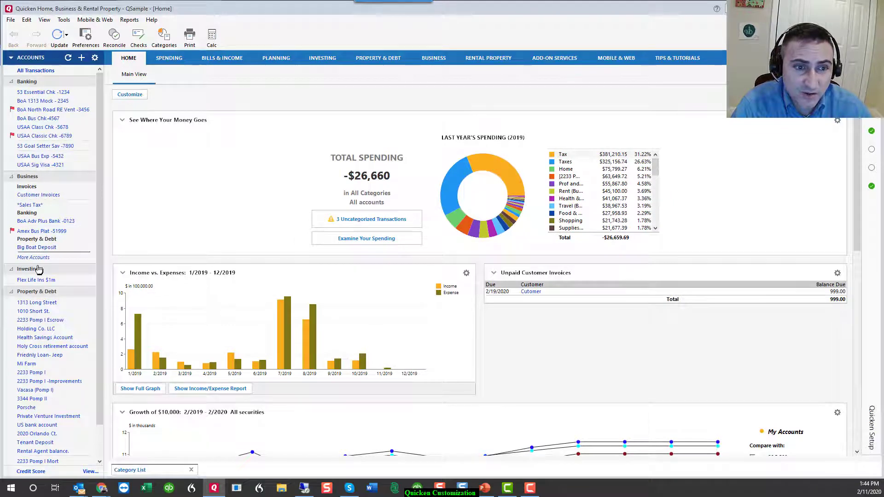
left_click(35, 313)
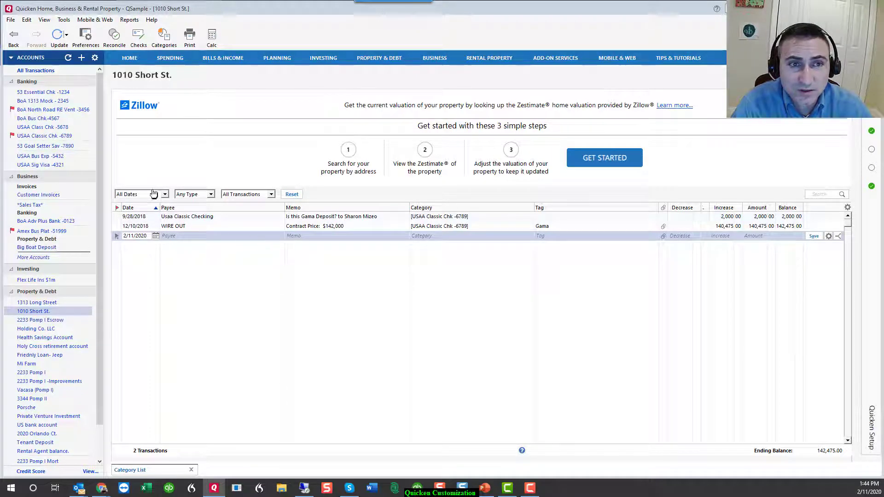
left_click(11, 60)
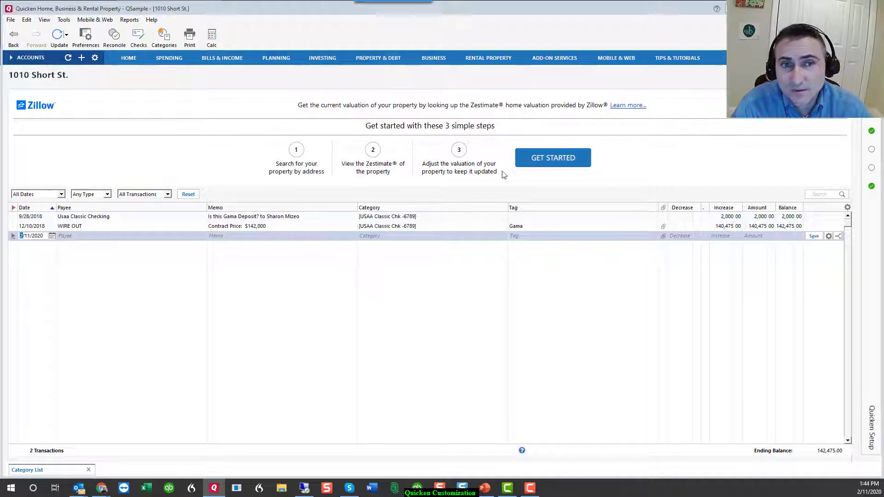
Dock the account bar on the left side again
left_click(46, 20)
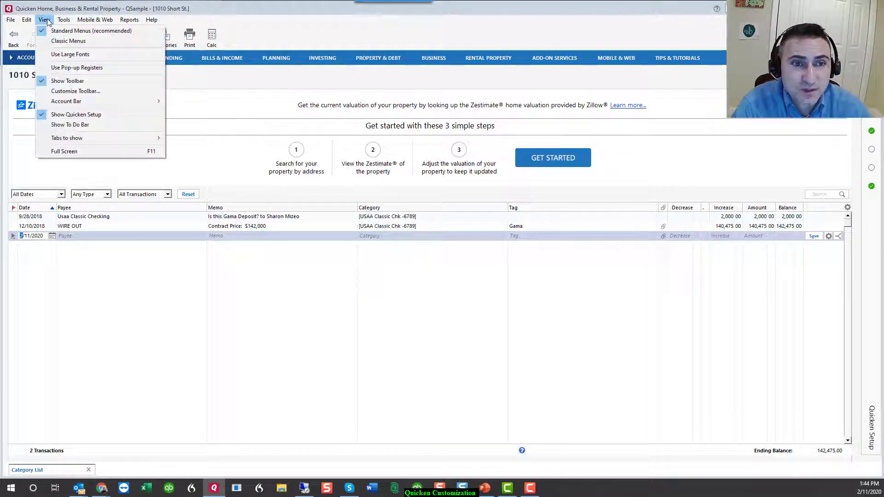
left_click(183, 102)
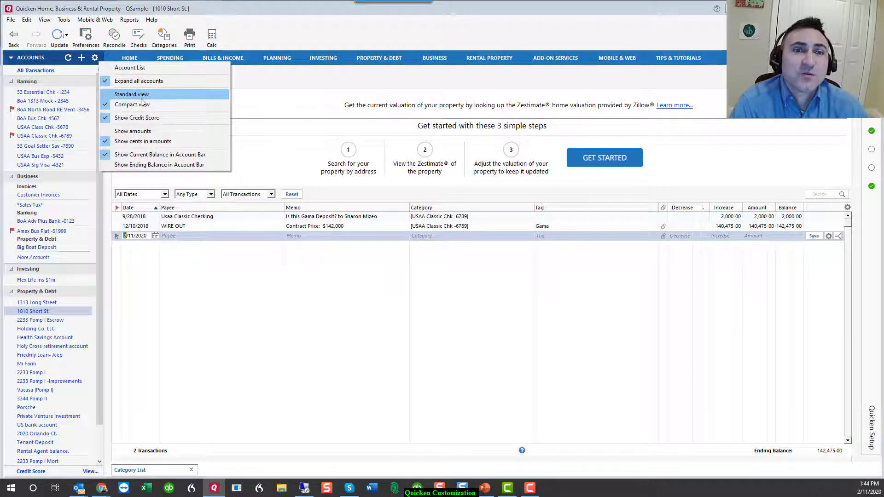
left_click(141, 95)
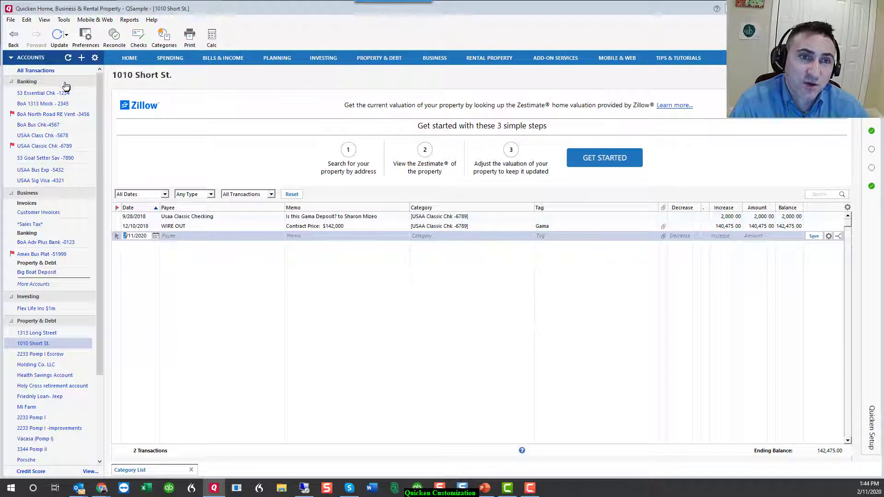
Switch the account list to Compact view, then back to Standard view
left_click(95, 58)
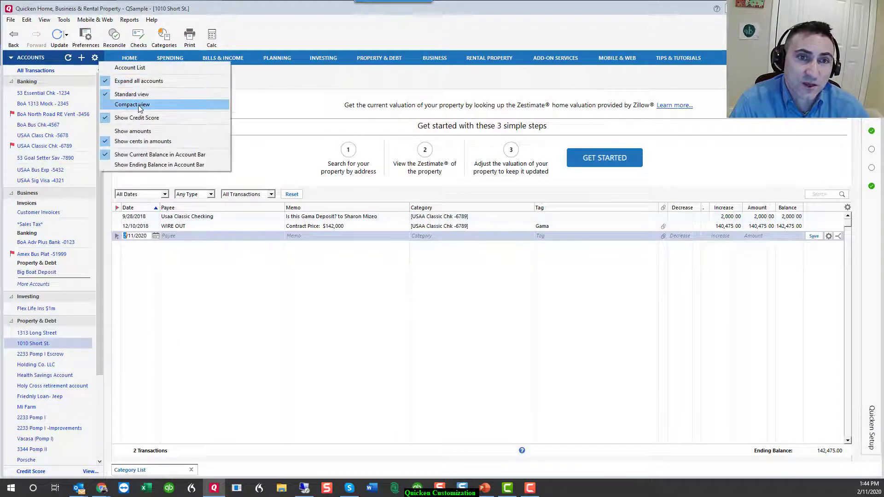
left_click(138, 105)
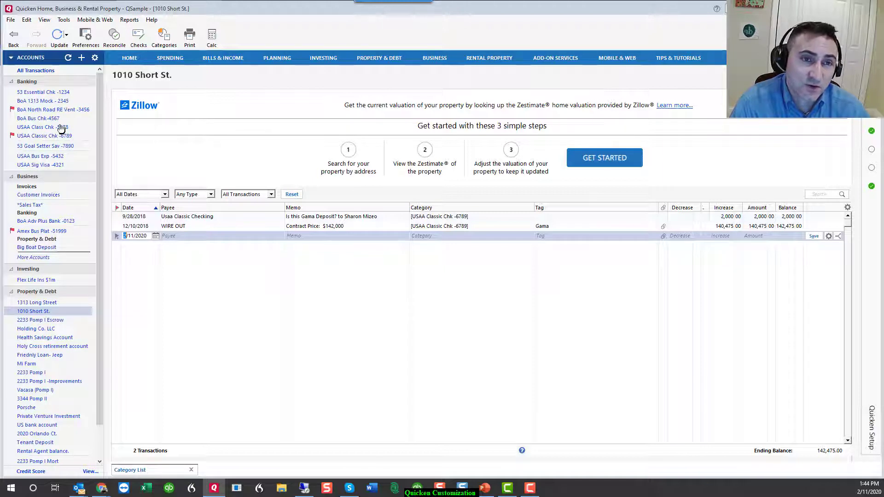
left_click(94, 57)
left_click(126, 93)
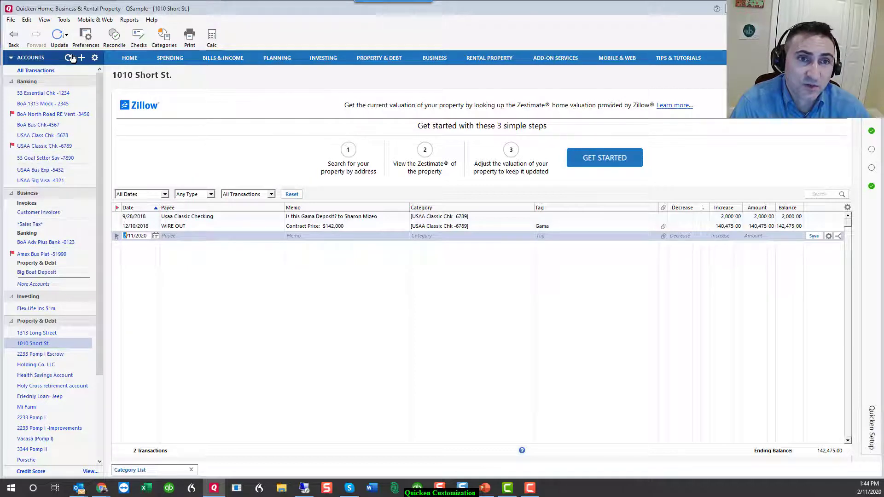
left_click(95, 58)
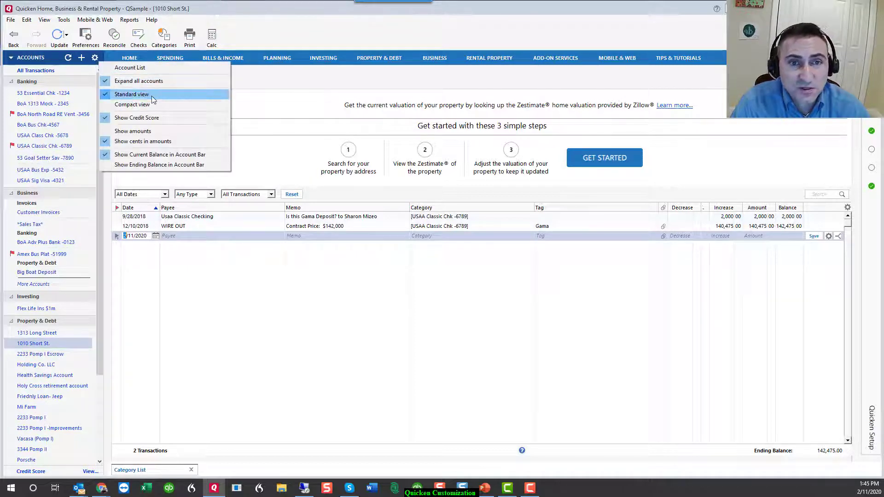
Turn on Show amounts in the account bar so balances and the $1,434,940.79 Net Worth total appear
left_click(152, 132)
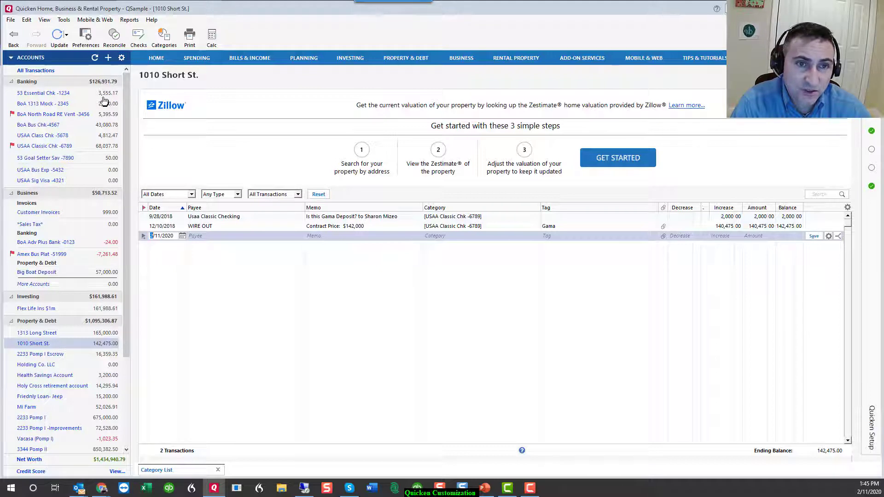
left_click(121, 58)
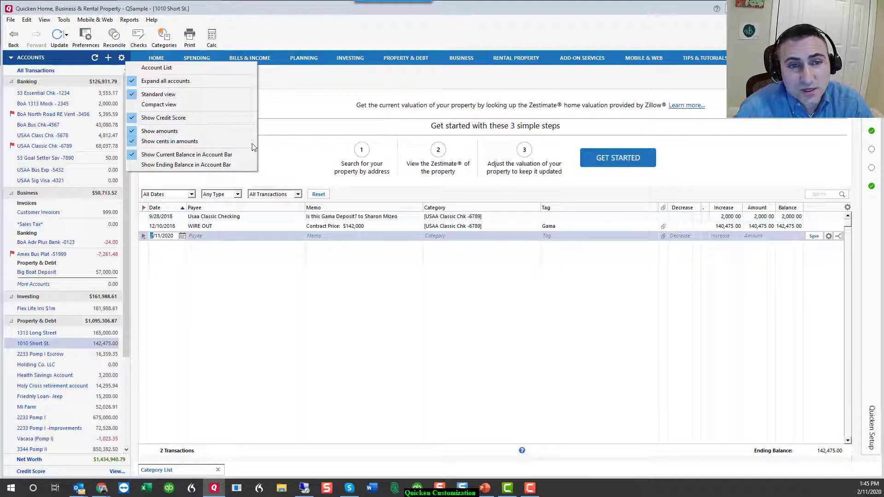
Switch the Quicken Setup panel off and back on from the View menu
left_click(44, 20)
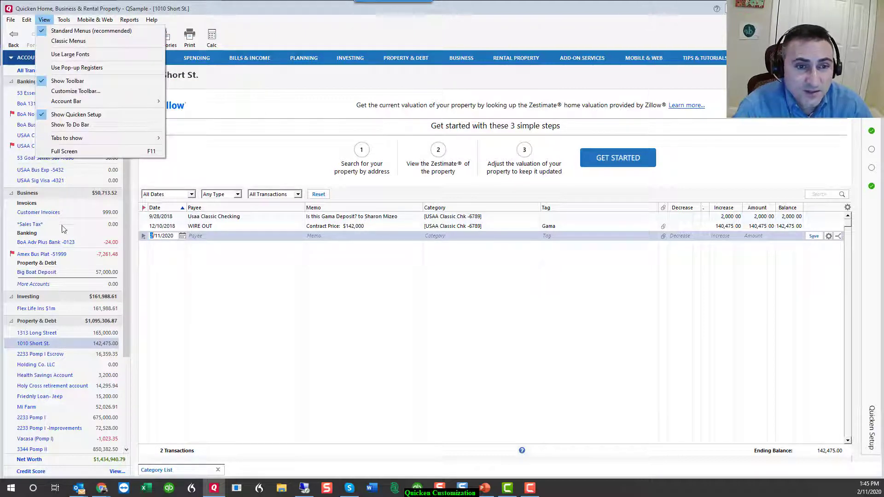
left_click(107, 115)
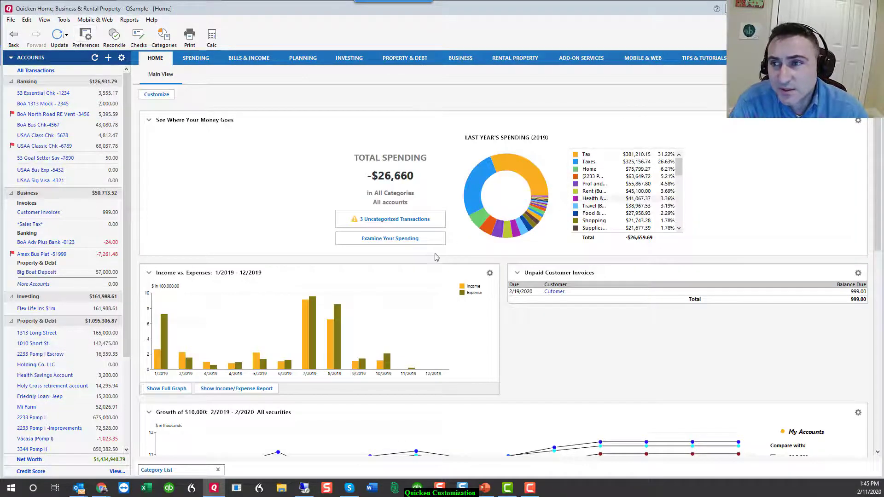
left_click(44, 20)
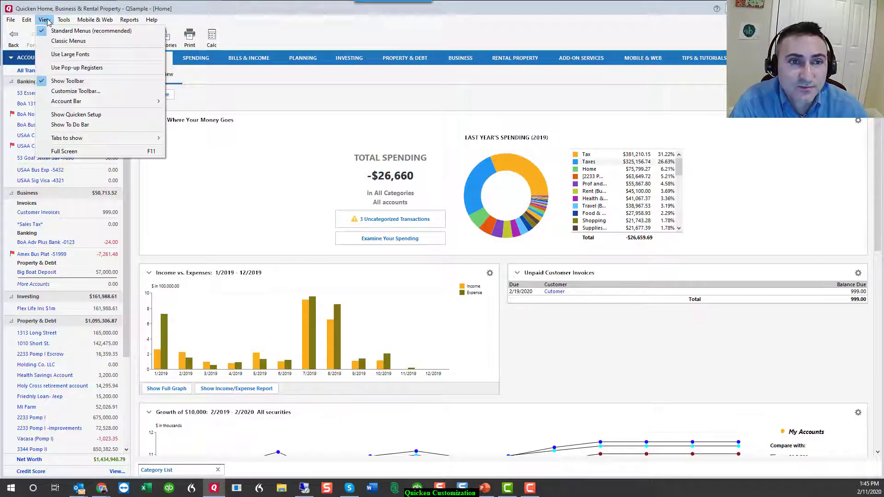
left_click(76, 116)
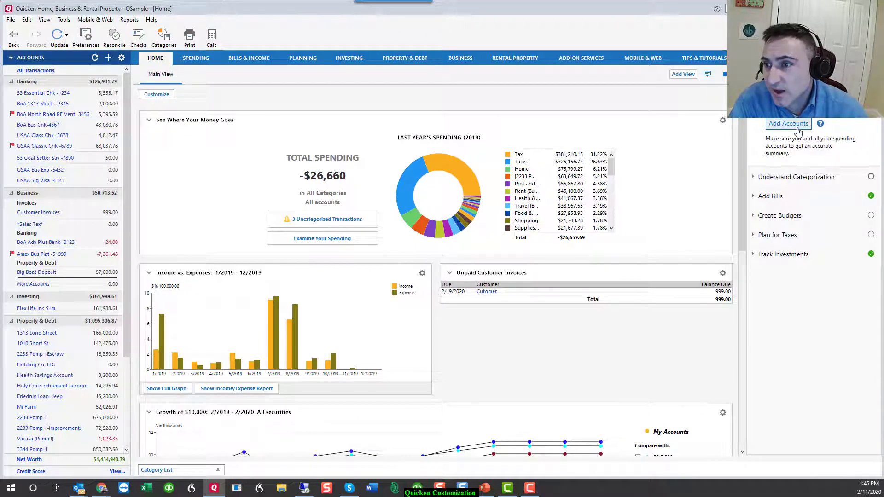
Expand the Quicken Setup steps from Understand Categorization to Track Investments, then go to the Planning tab's Budget page
left_click(755, 177)
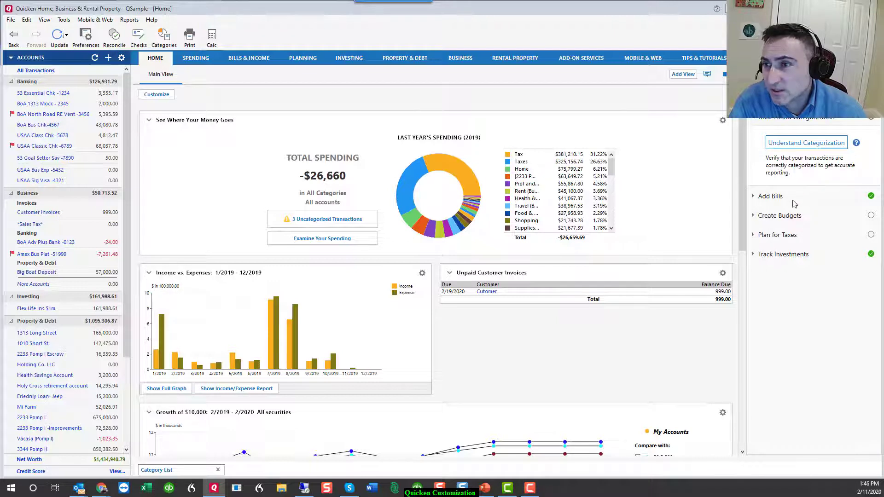
left_click(762, 198)
left_click(767, 217)
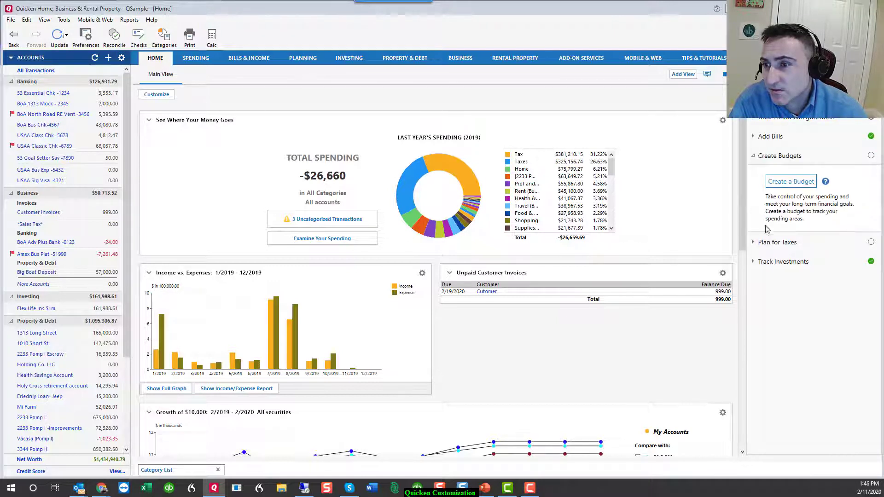
left_click(768, 244)
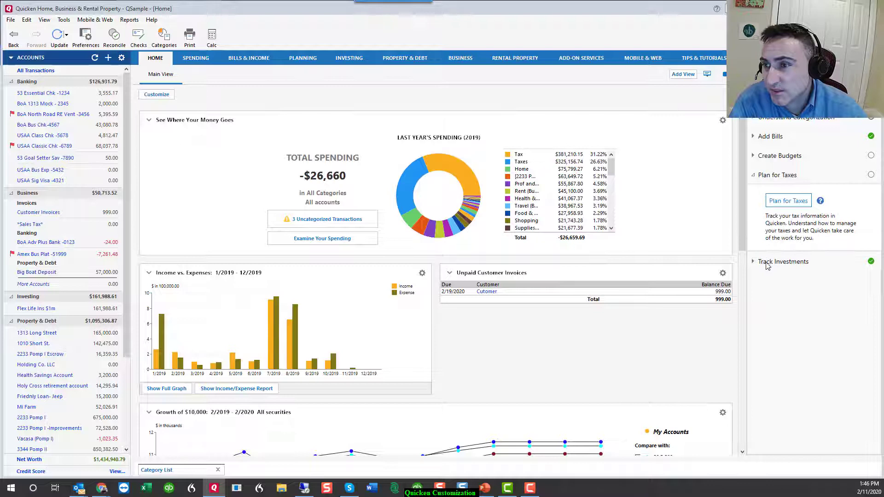
left_click(767, 262)
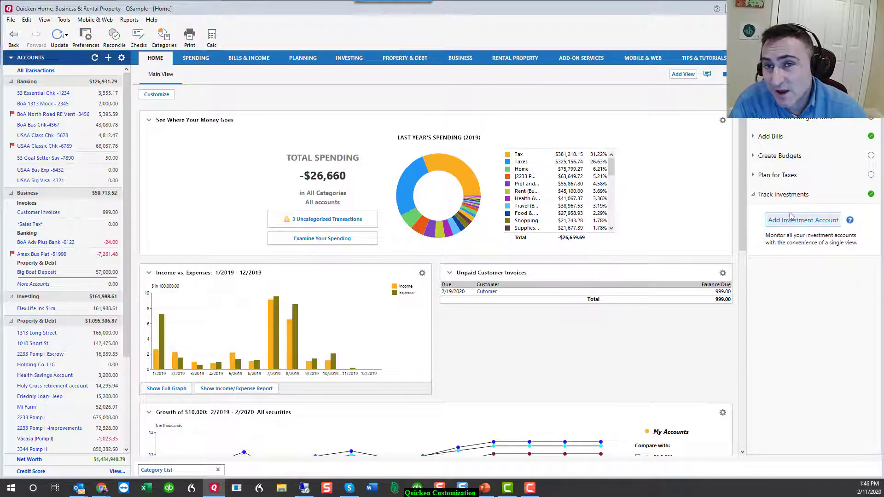
left_click(304, 60)
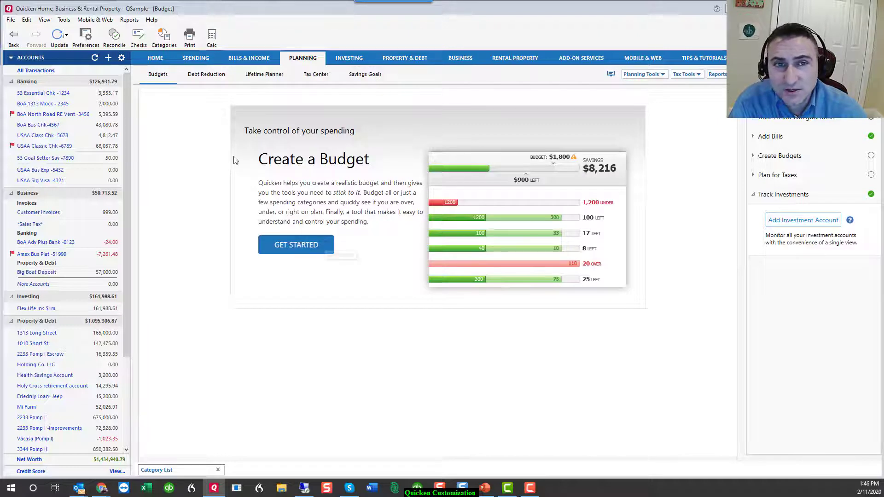
left_click(44, 19)
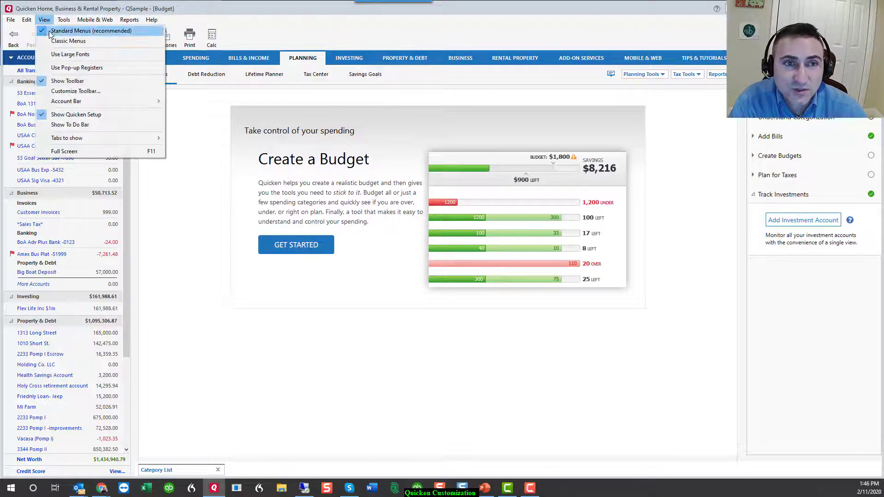
Hide the Quicken Setup panel and show the To Do bar beside the Home page
left_click(107, 114)
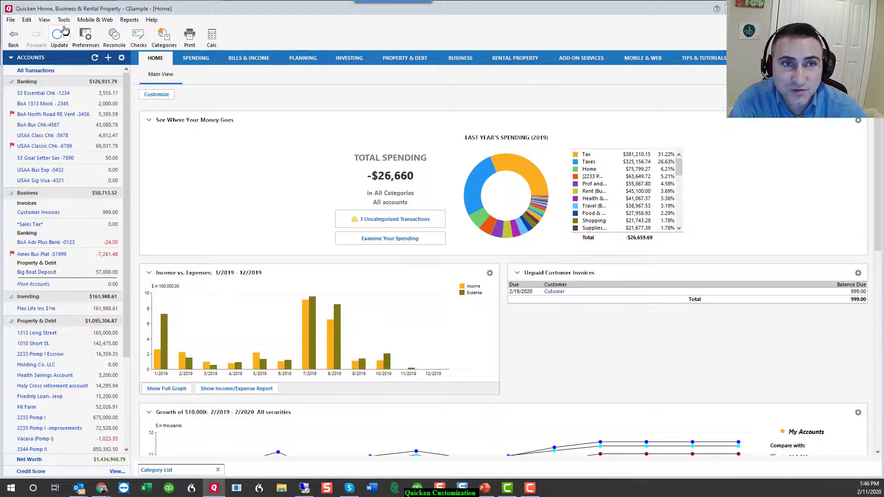
left_click(64, 20)
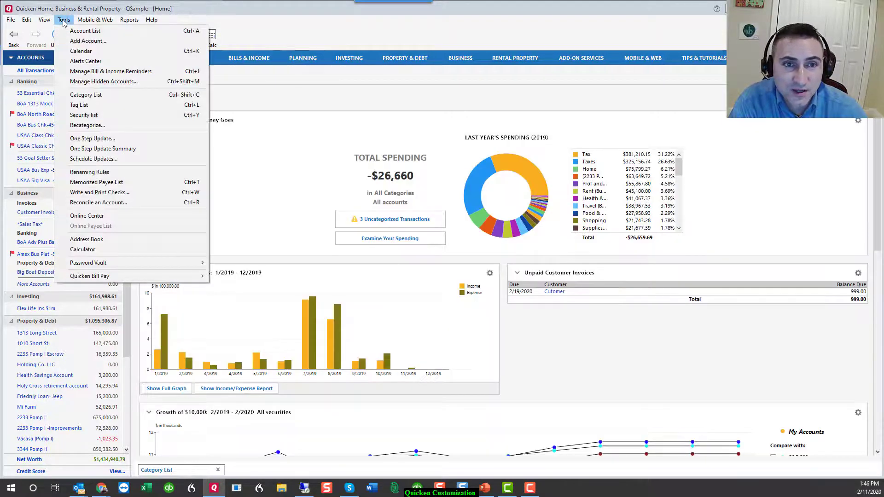
mouse_move(45, 23)
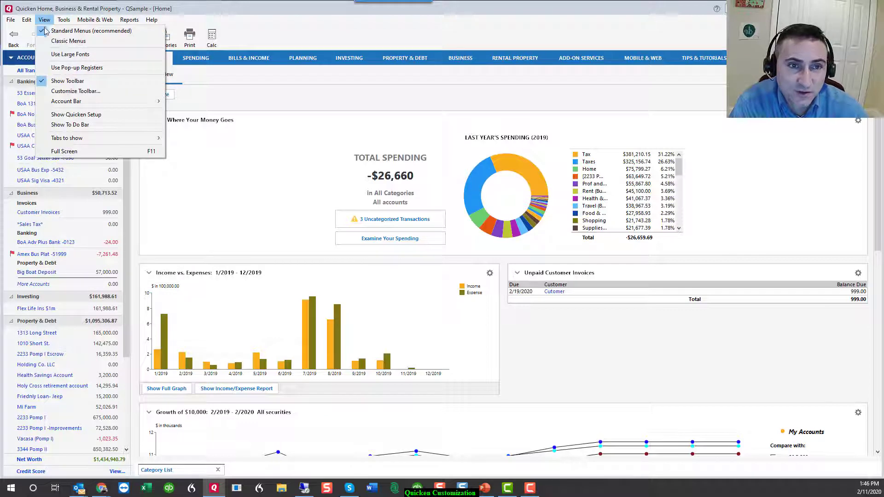
left_click(70, 124)
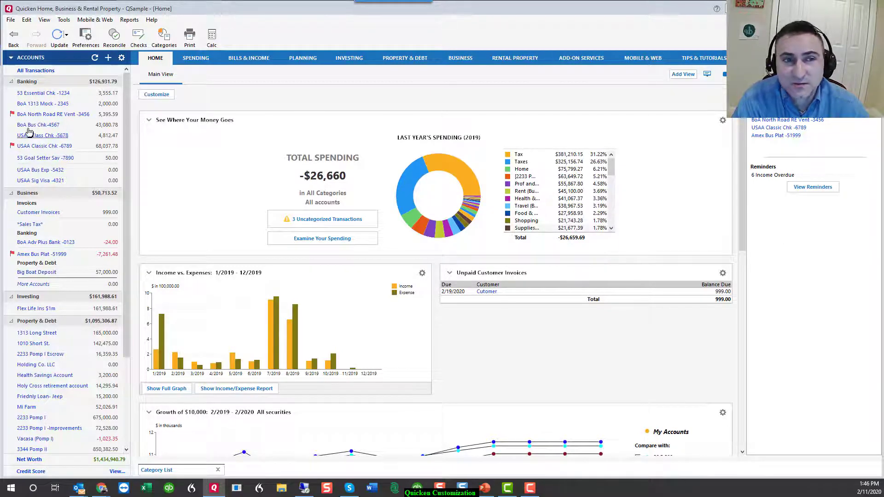
mouse_move(13, 115)
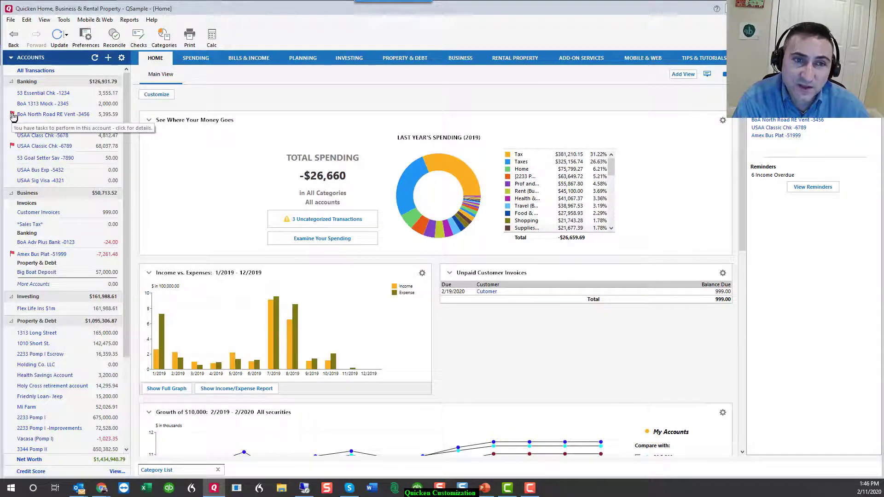
mouse_move(13, 148)
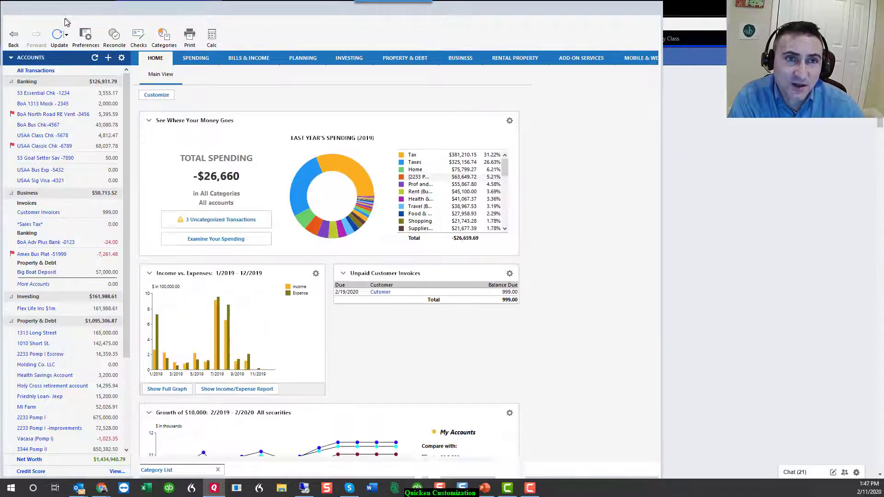
Hide the To Do bar and remove the Property & Debt tab via View > Tabs to show
left_click(46, 20)
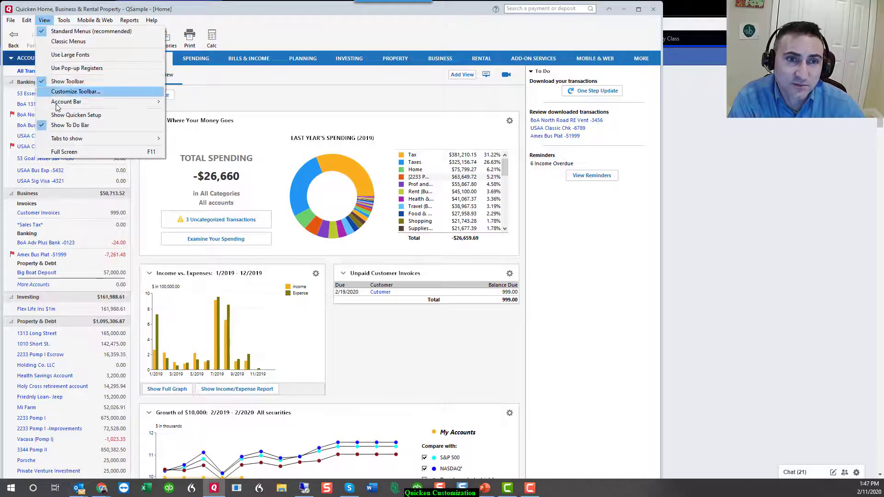
left_click(58, 125)
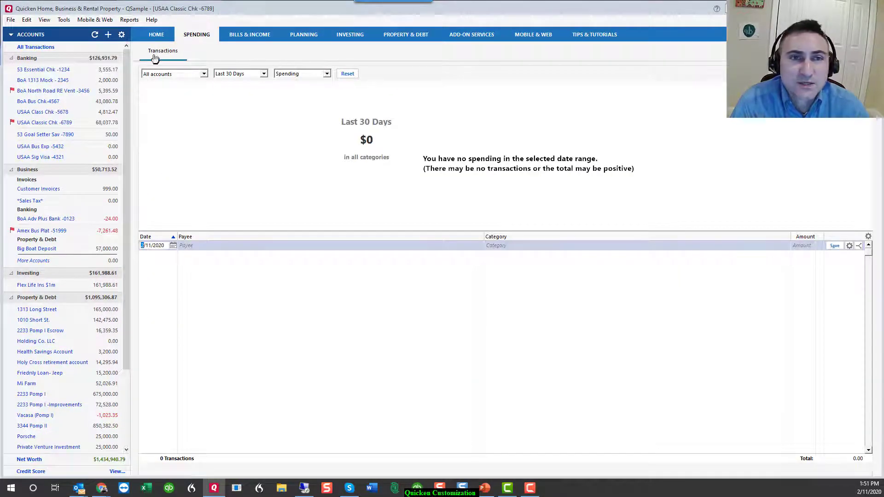
left_click(44, 19)
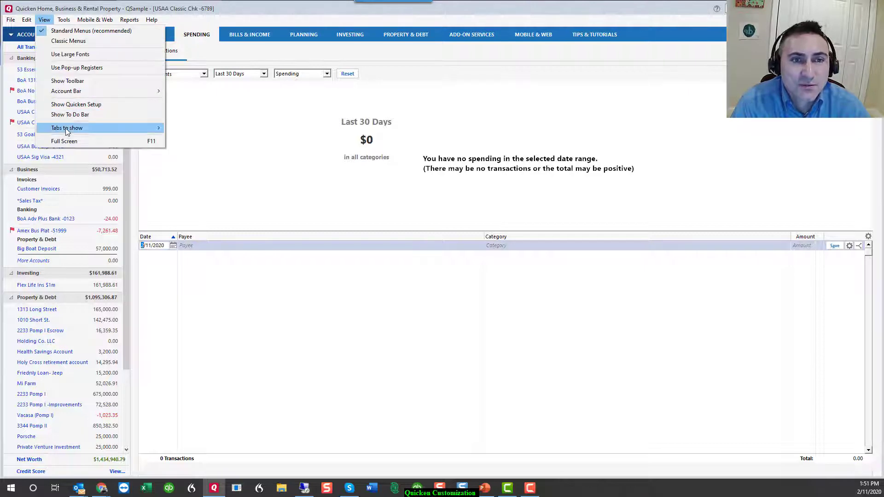
mouse_move(67, 132)
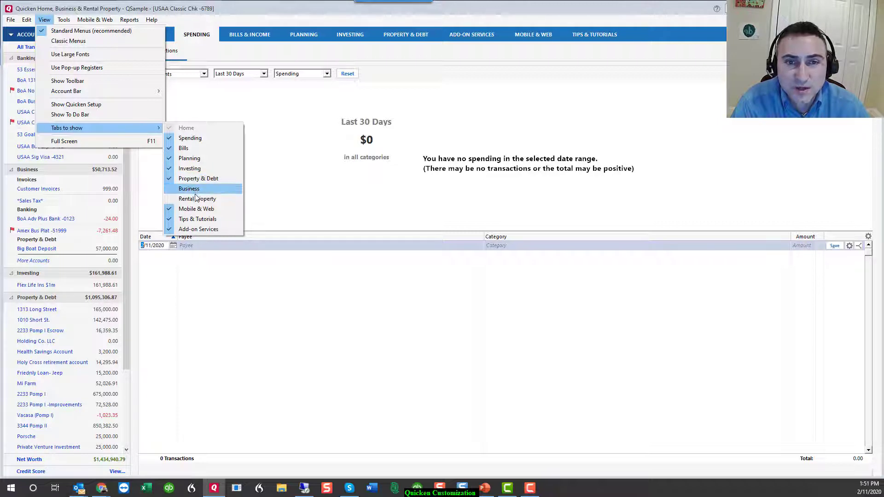
left_click(195, 179)
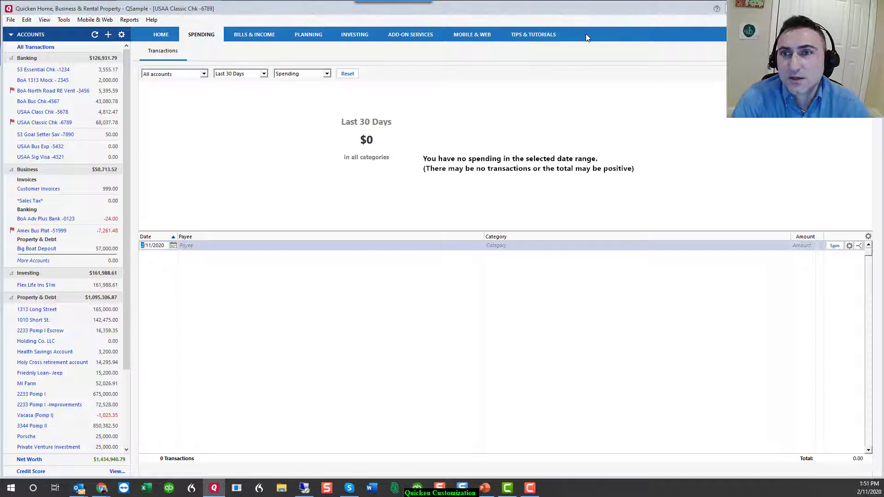
right_click(585, 34)
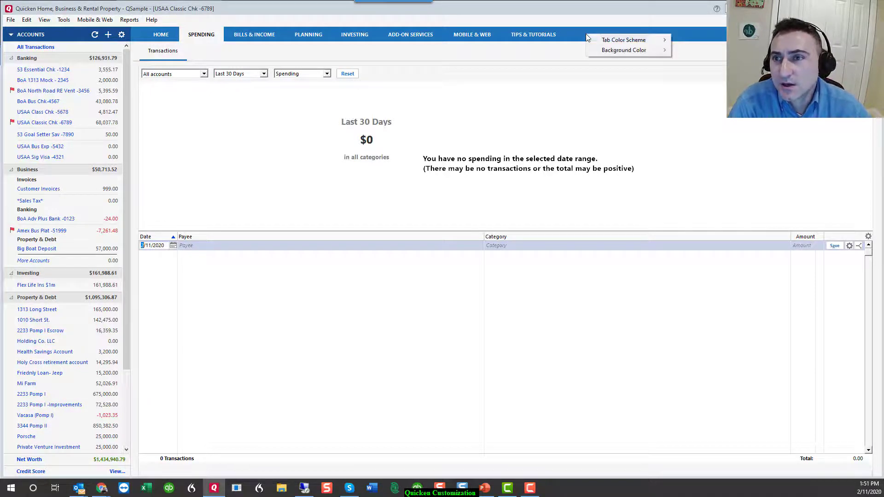
mouse_move(630, 40)
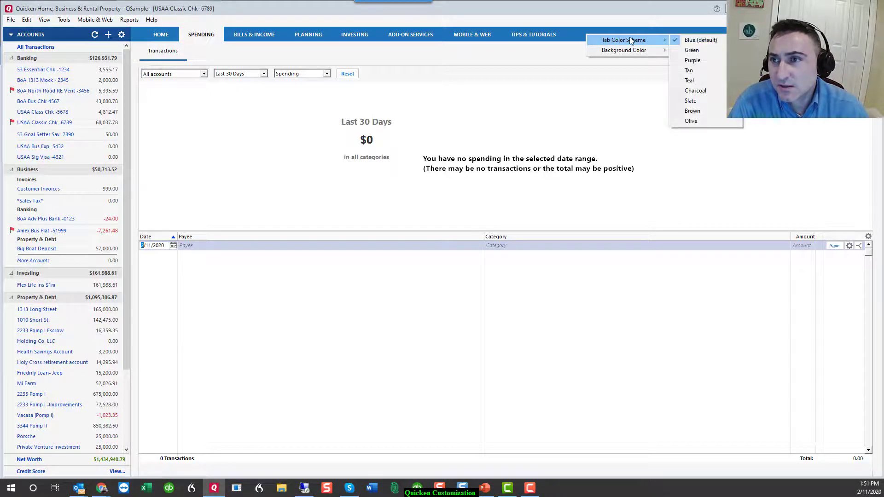
left_click(692, 51)
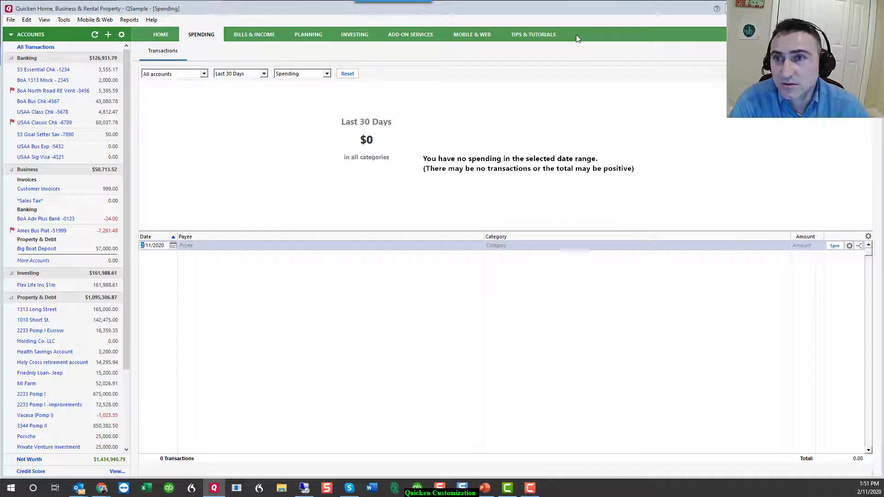
right_click(577, 35)
mouse_move(605, 43)
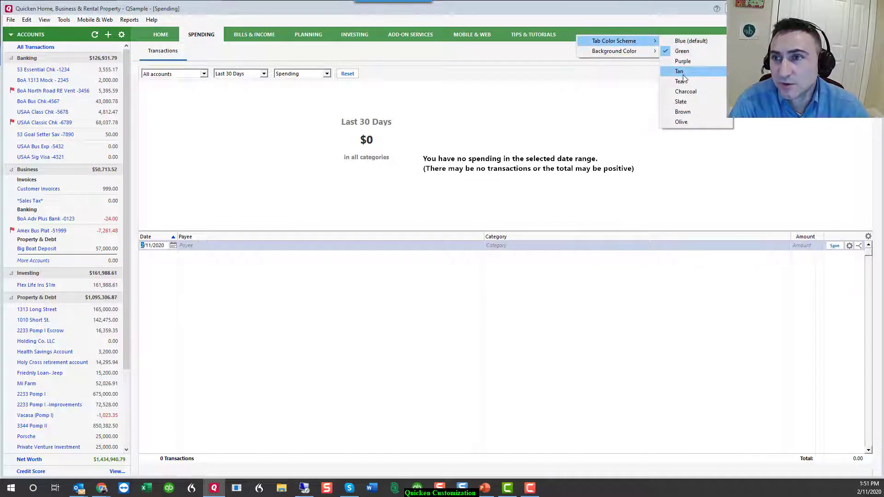
left_click(689, 40)
right_click(586, 30)
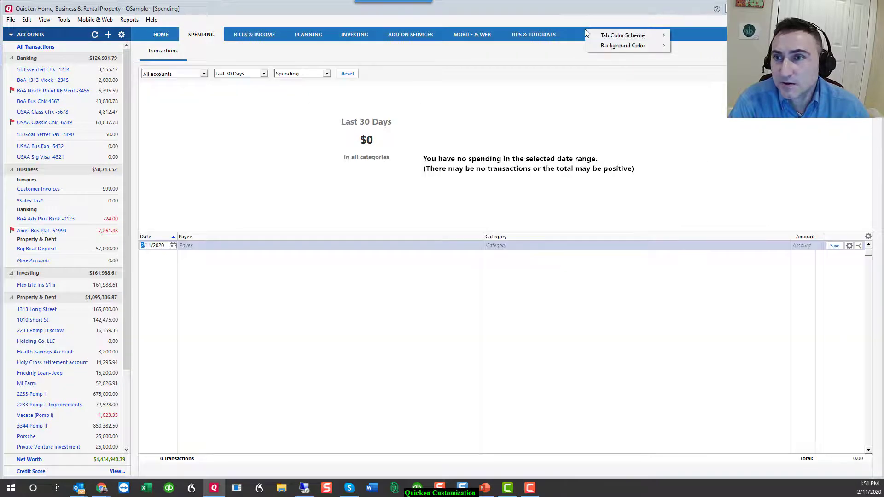
mouse_move(647, 49)
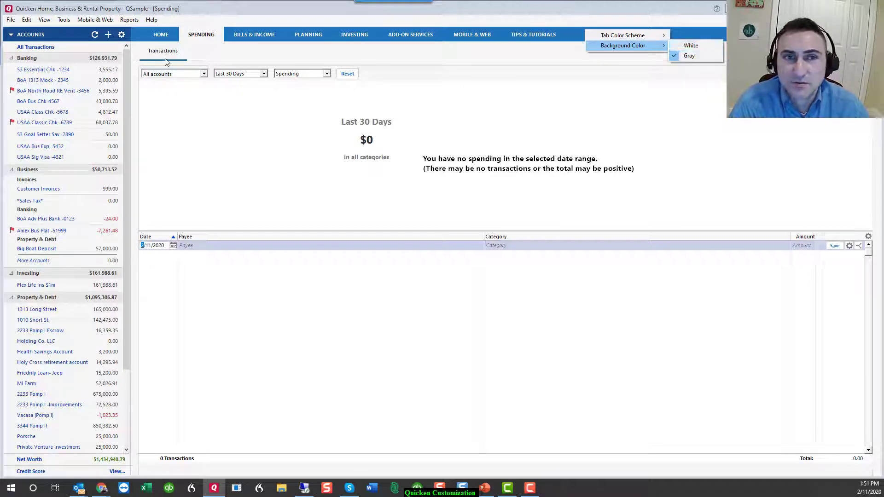
left_click(46, 21)
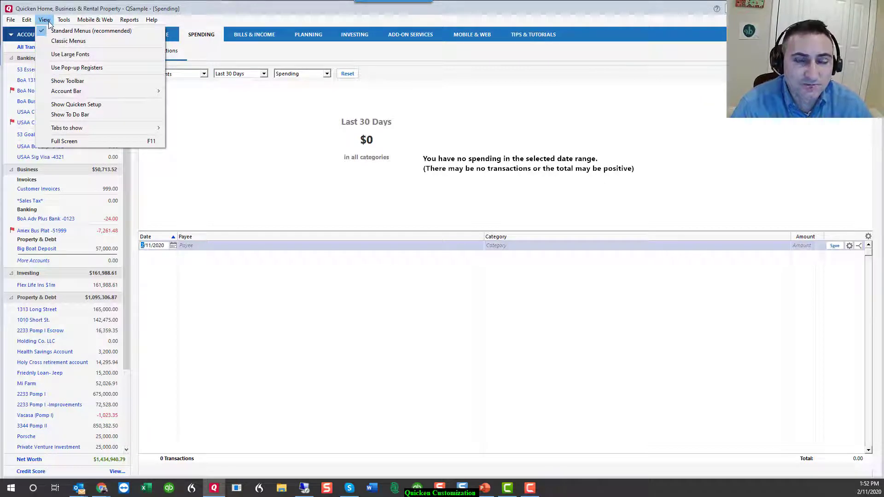
Look through the File and Reports menus, then open the USAA Classic Chk register from the account bar
left_click(10, 20)
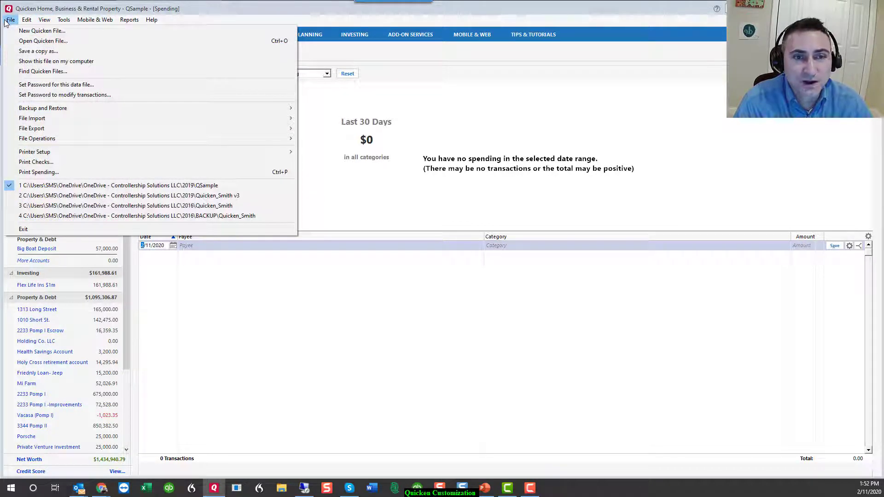
left_click(129, 20)
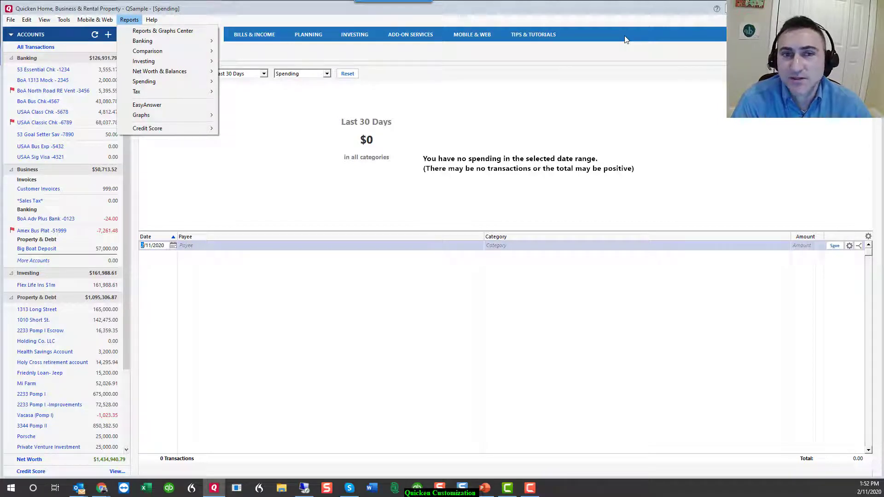
mouse_move(48, 25)
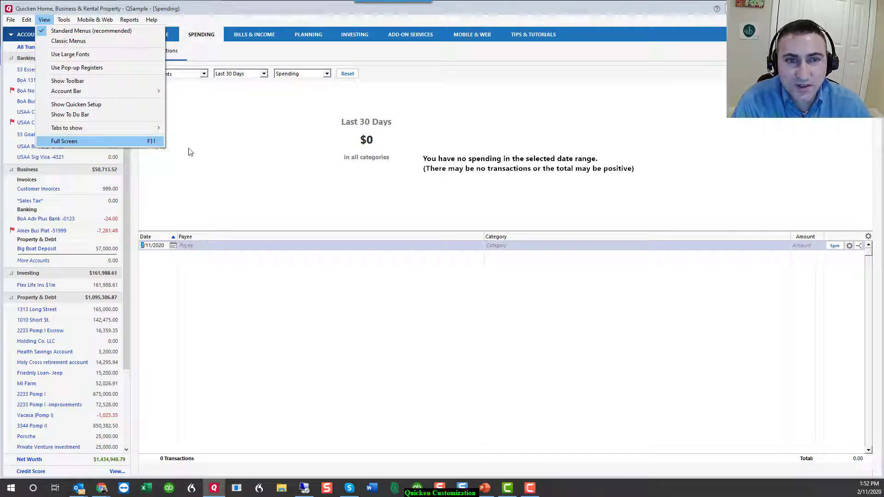
left_click(256, 167)
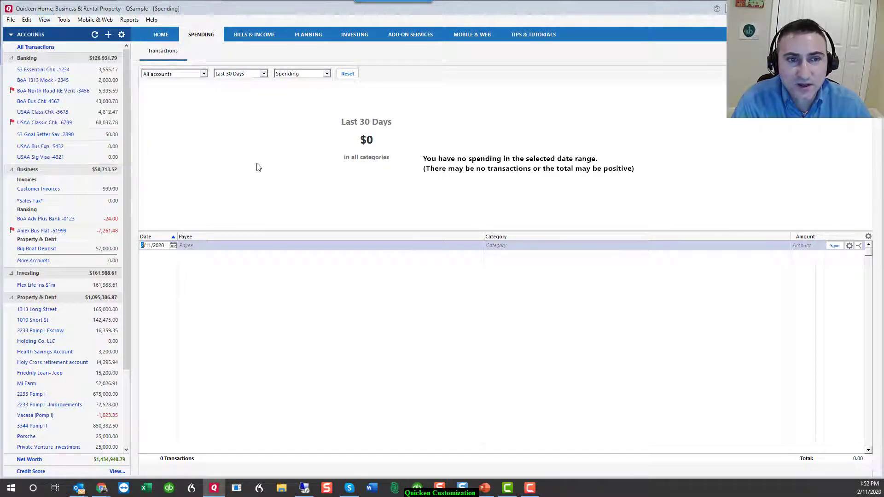
left_click(51, 124)
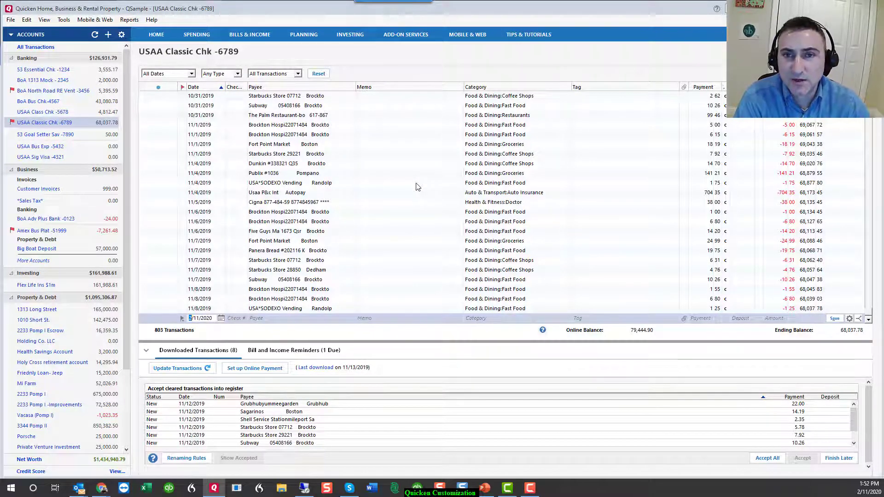
key("F11")
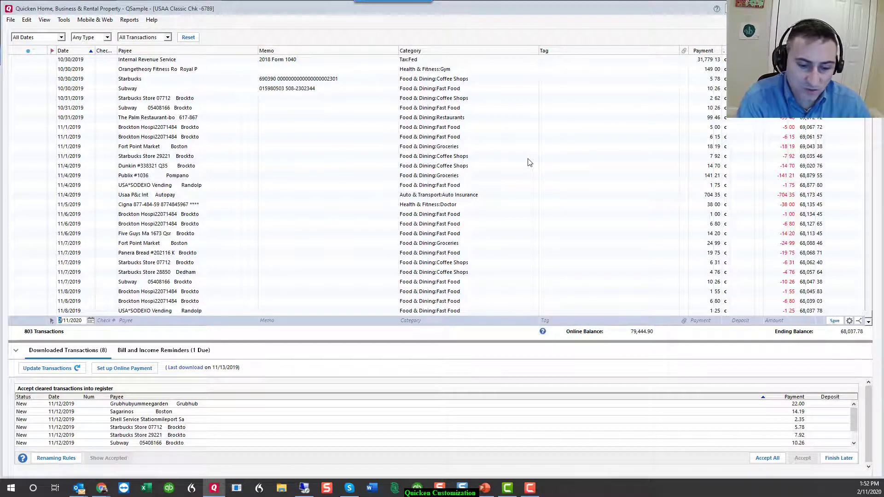
key("F11")
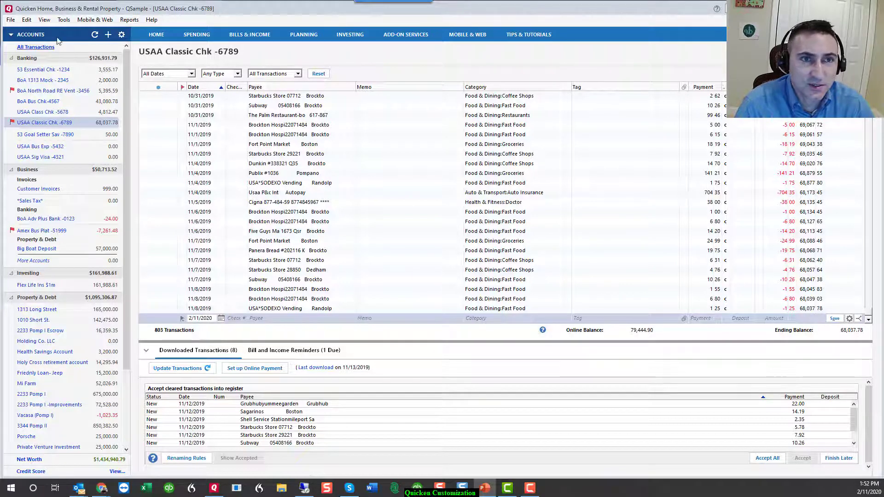
left_click(44, 19)
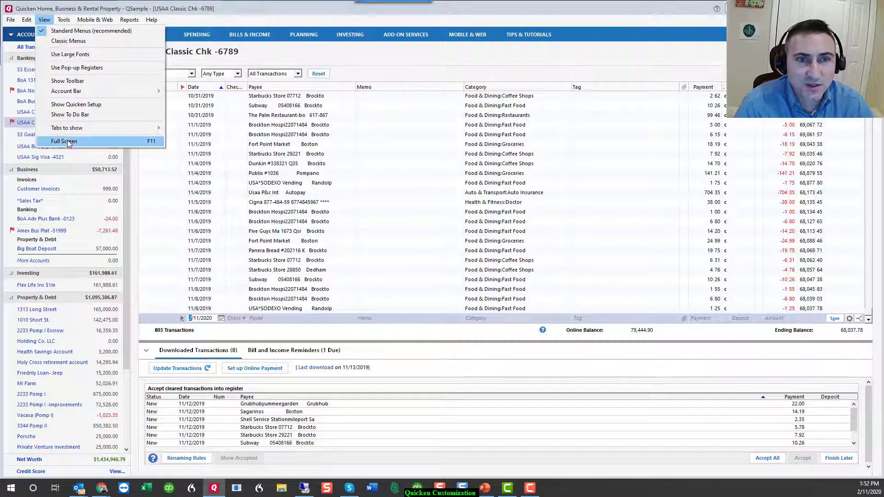